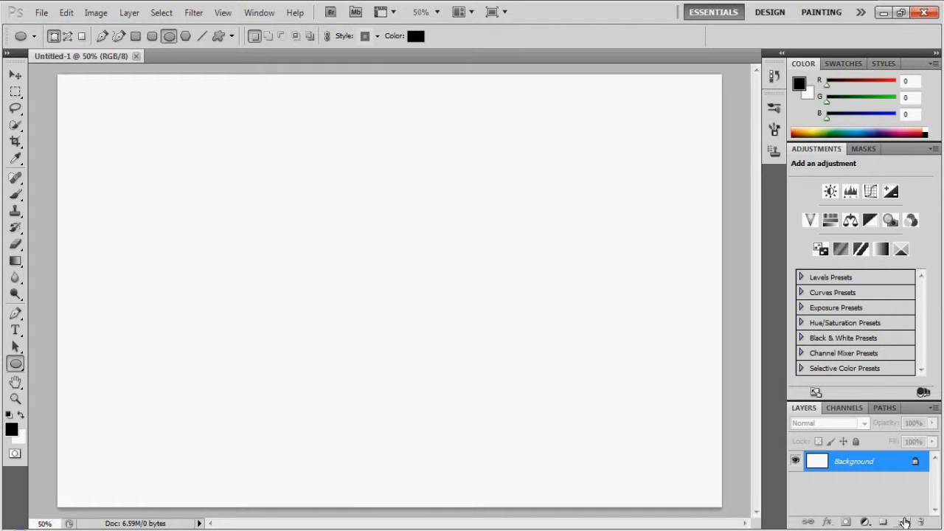
- Draw a black circle about 380 px in diameter near the canvas centre on a new layer, with the Background layer hidden
left_click(902, 521)
left_click(795, 481)
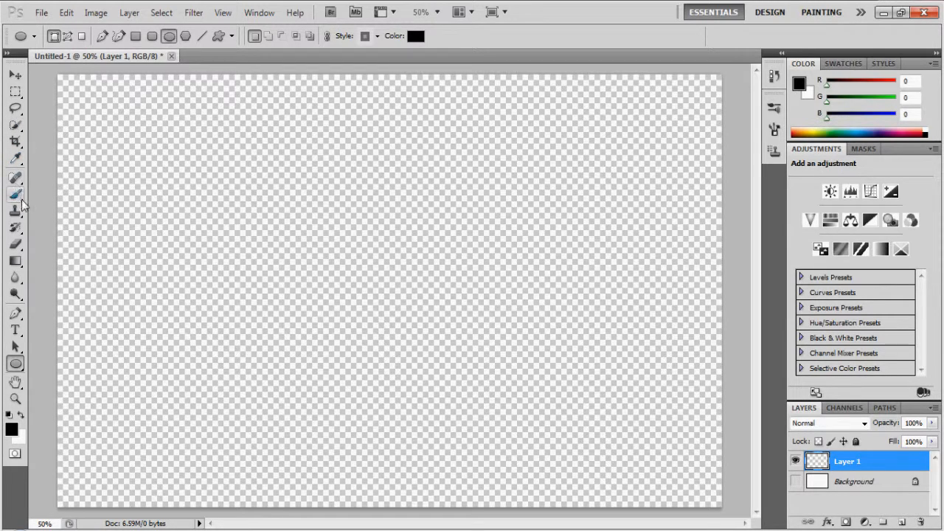
left_click(16, 367)
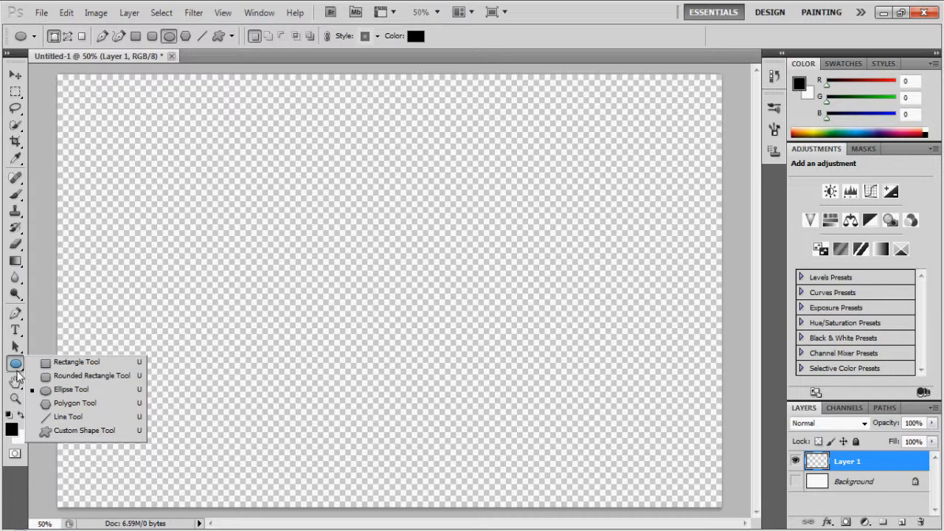
left_click(59, 391)
left_click_drag(313, 221, 444, 351)
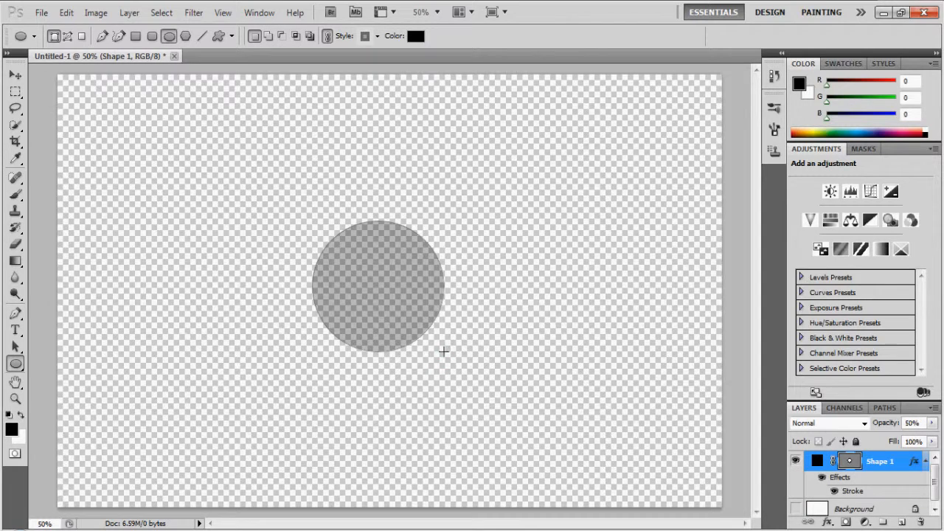
- Check the circle layer's blending opacity and stroke settings in its layer style
right_click(394, 288)
left_click(416, 314)
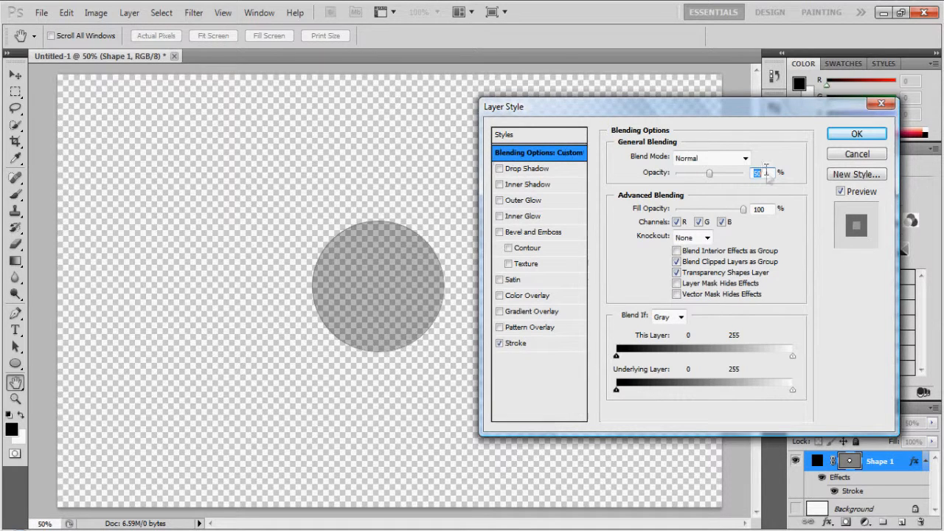
left_click(536, 344)
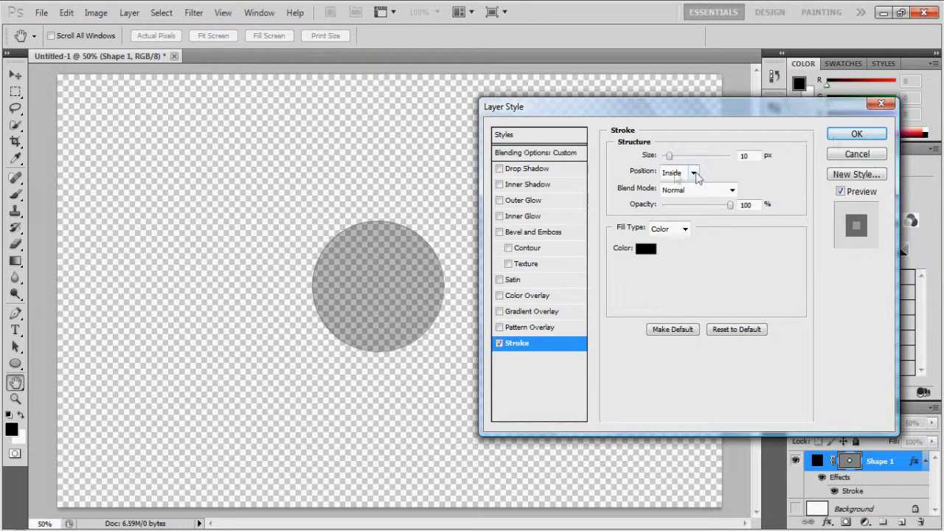
left_click(856, 133)
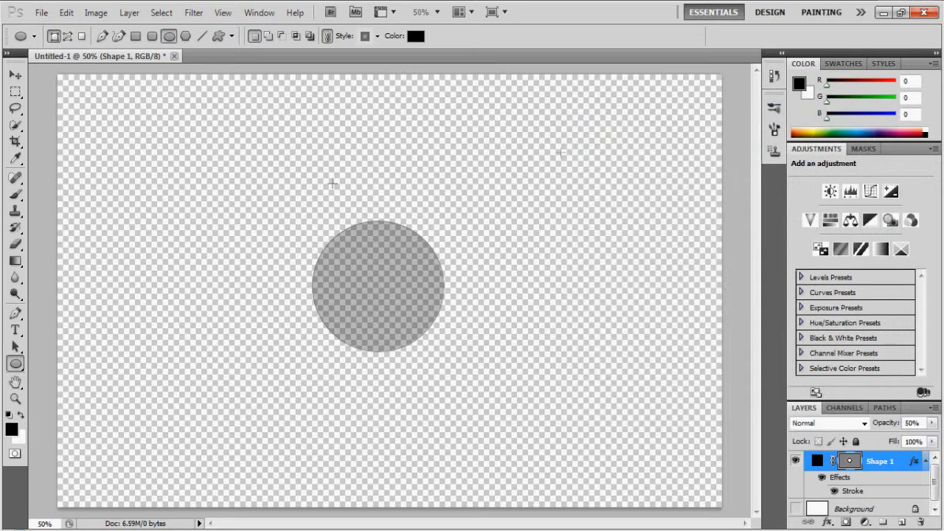
- Flatten the image and discard the hidden layers
right_click(876, 462)
left_click(854, 446)
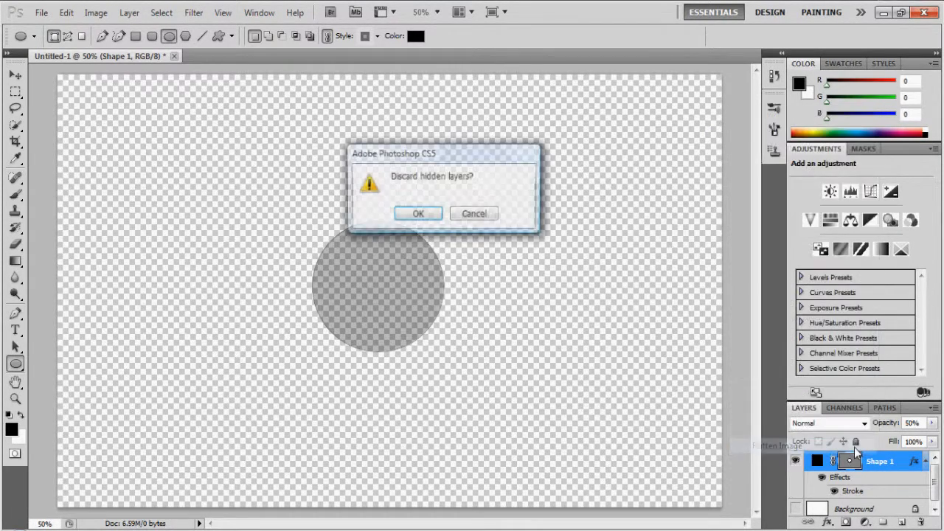
left_click(421, 213)
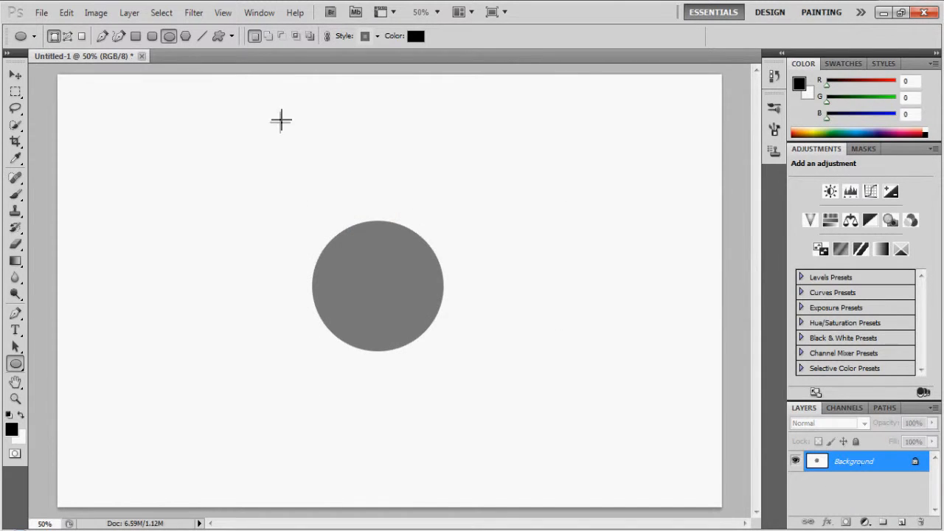
- Select the whole canvas and define it as a brush preset named "Bokeh Brush Preset"
left_click(161, 14)
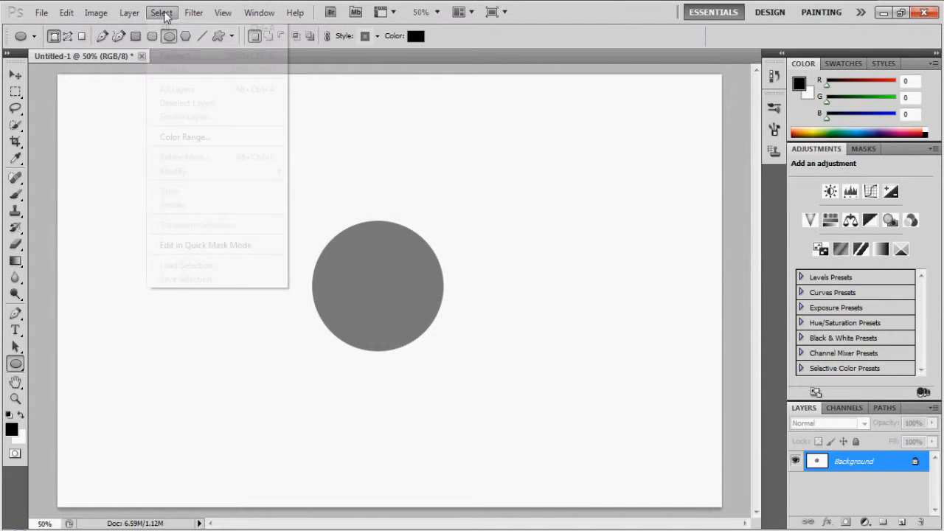
left_click(185, 29)
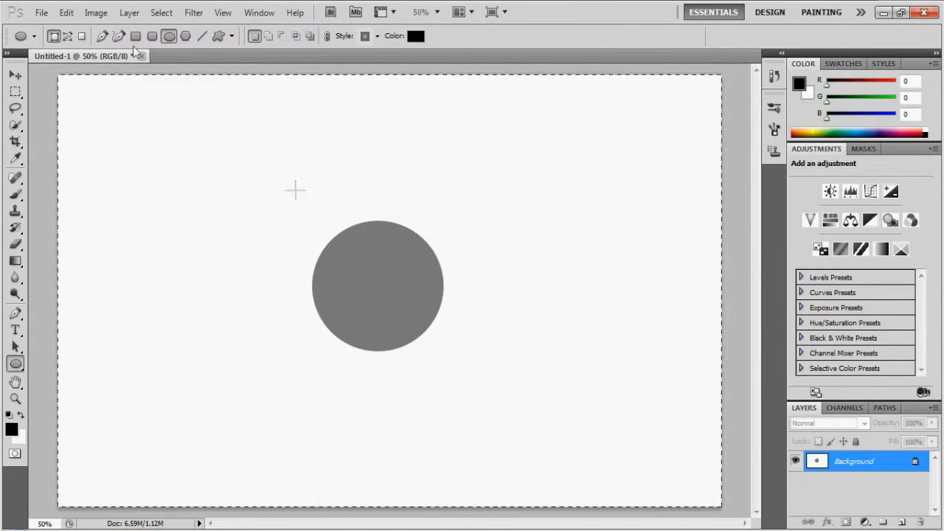
left_click(56, 16)
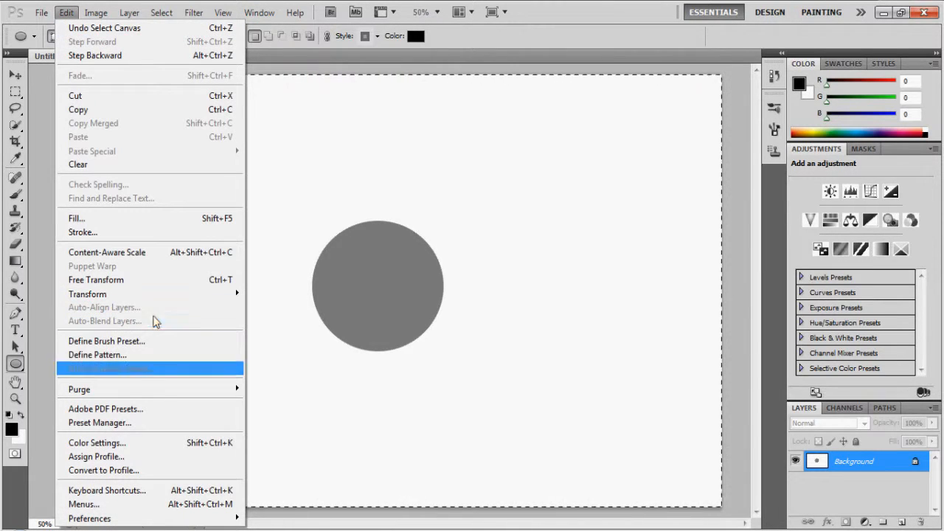
left_click(161, 344)
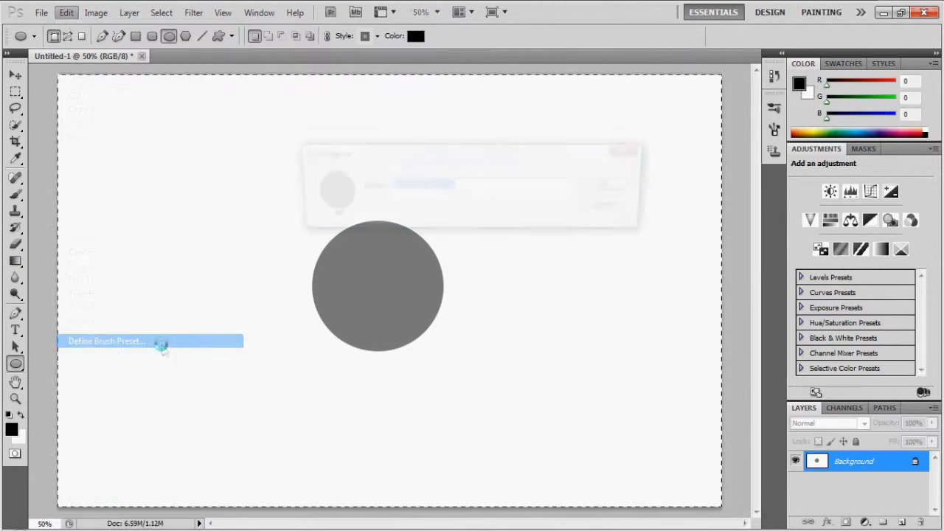
key("BackSpace")
type("Bo")
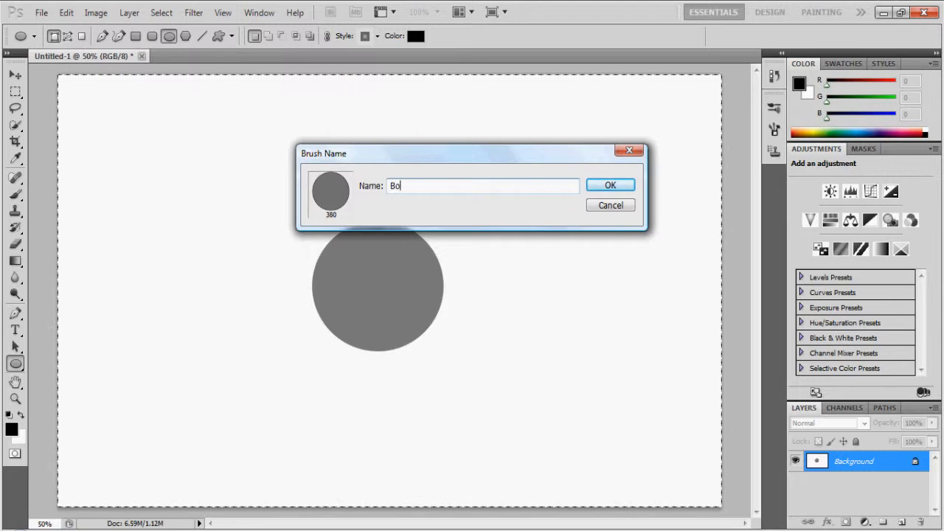
type("ekh Bru")
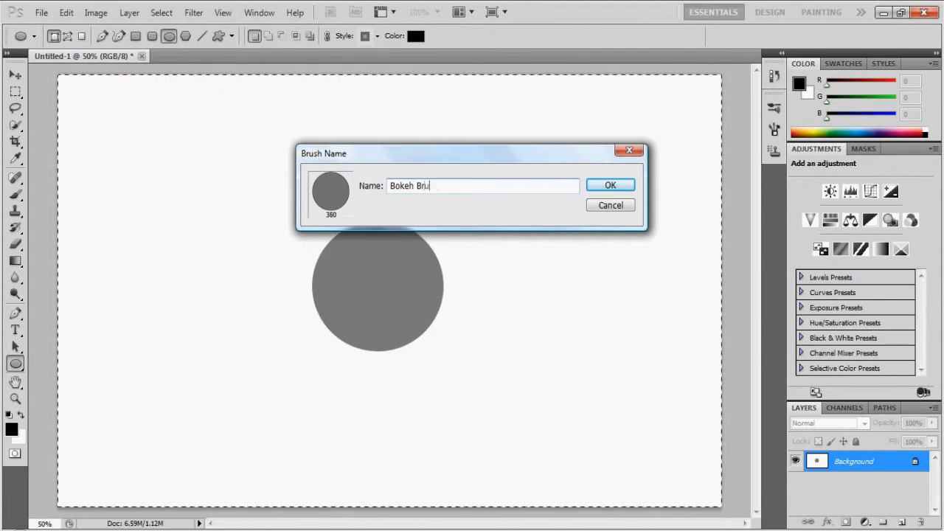
type("sh Preset")
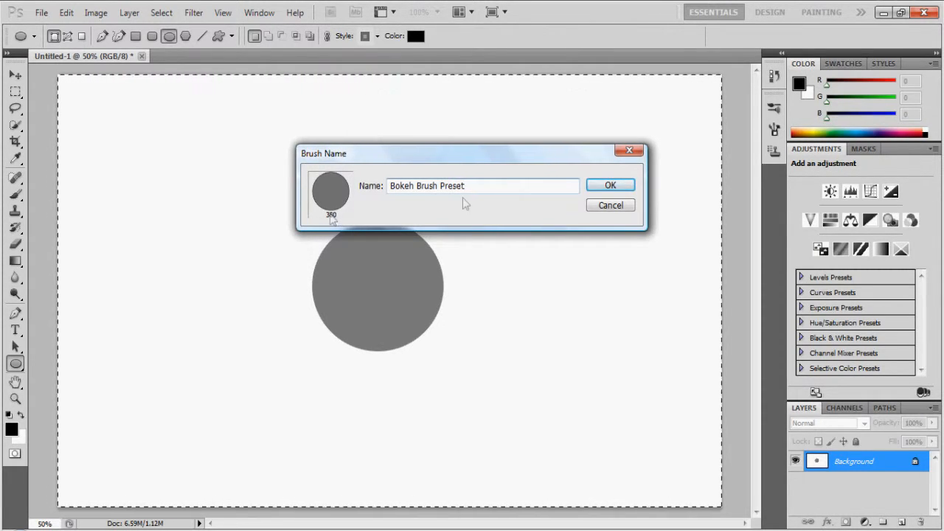
left_click(610, 186)
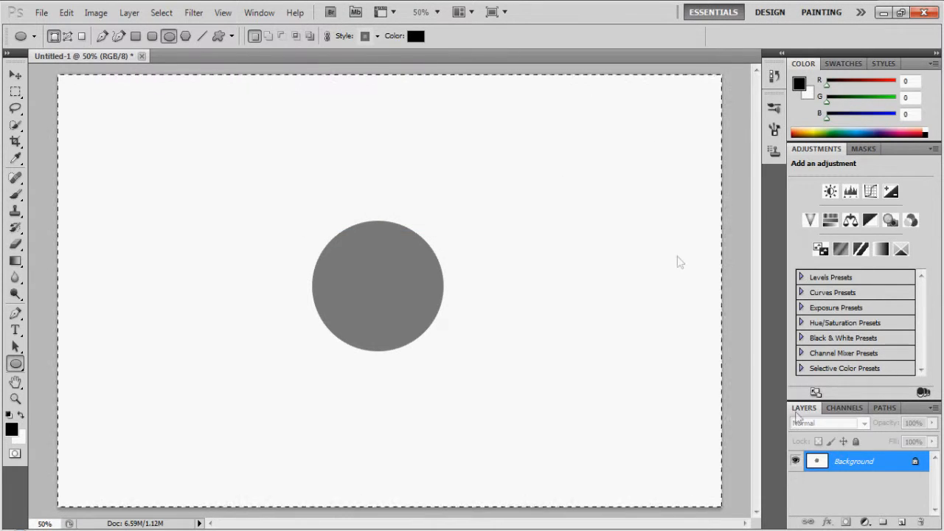
- Add a new layer above the Background and deselect the canvas selection
left_click(901, 521)
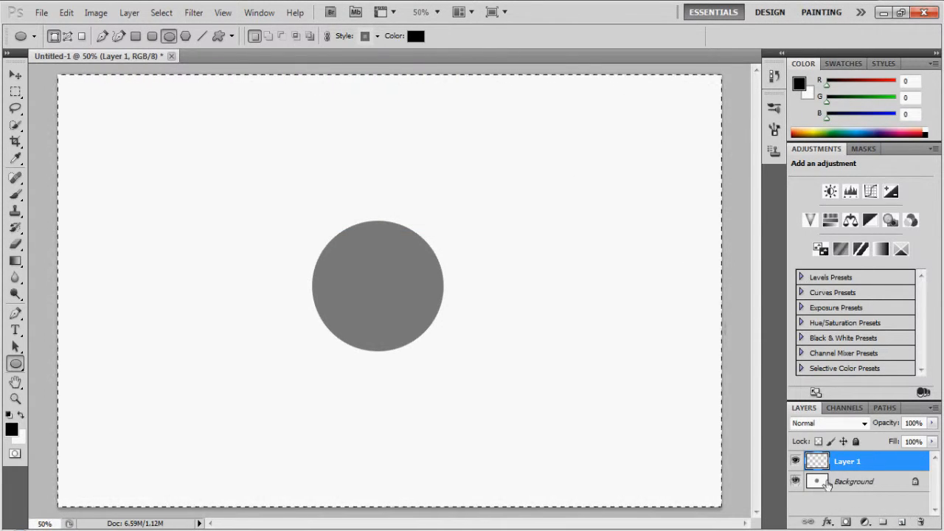
left_click(161, 12)
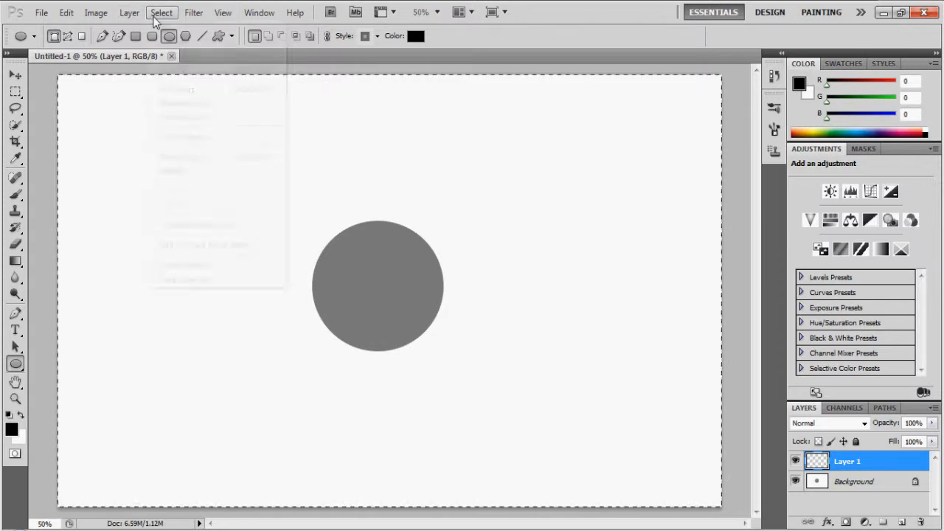
left_click(193, 42)
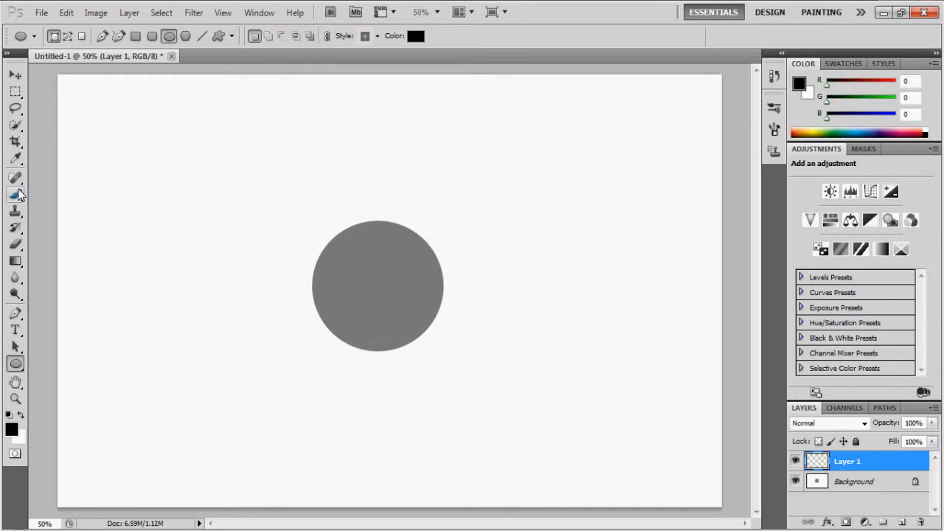
- Activate the Brush tool with the 380 px circle brush preset
left_click(15, 194)
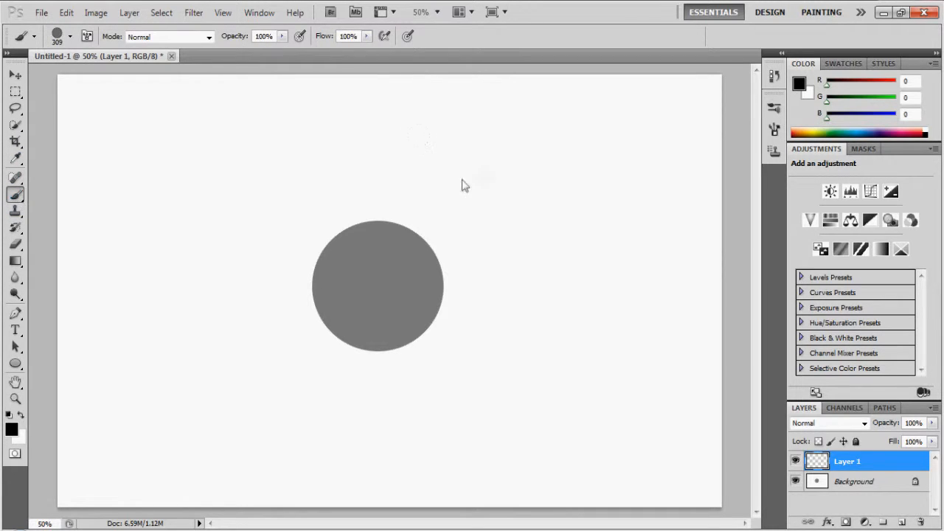
left_click(772, 132)
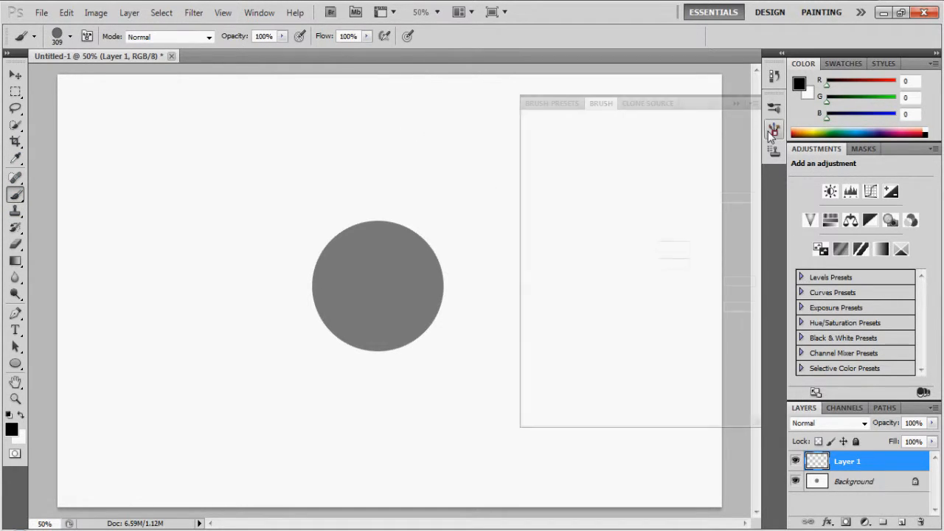
left_click(553, 103)
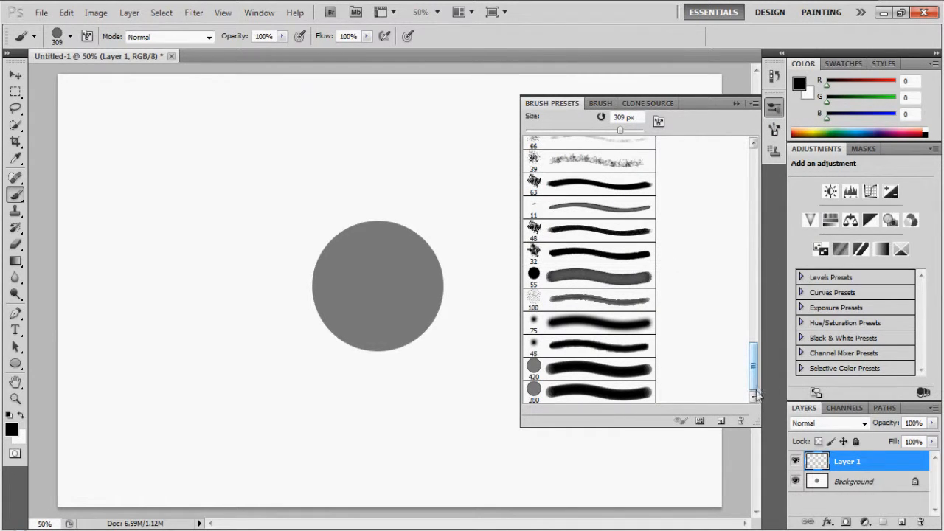
left_click(548, 398)
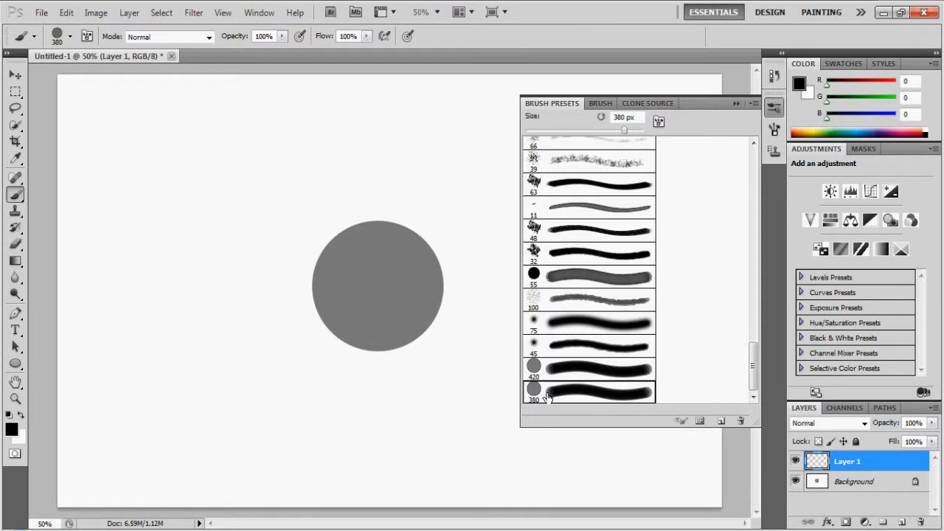
- Enable Shape Dynamics with 100% size jitter for the brush and turn on Scattering with scatter at 1000%
left_click(598, 103)
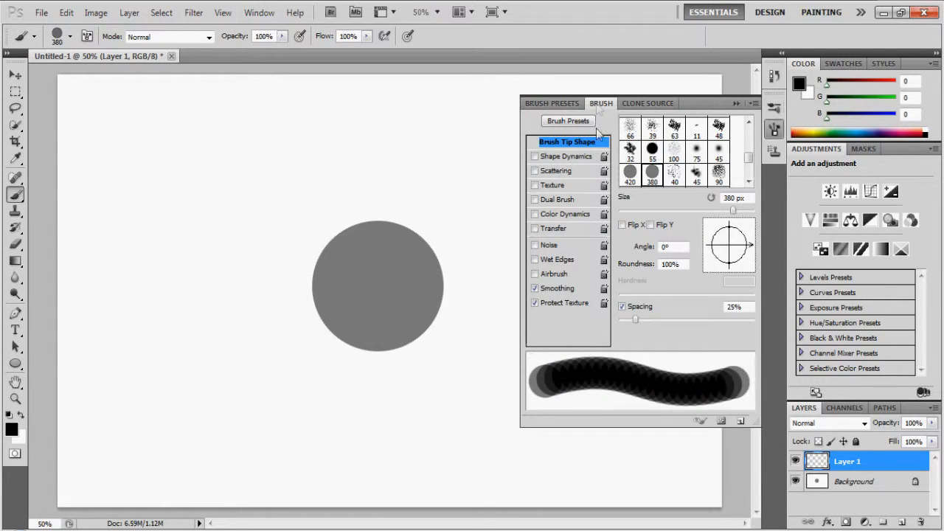
left_click(564, 157)
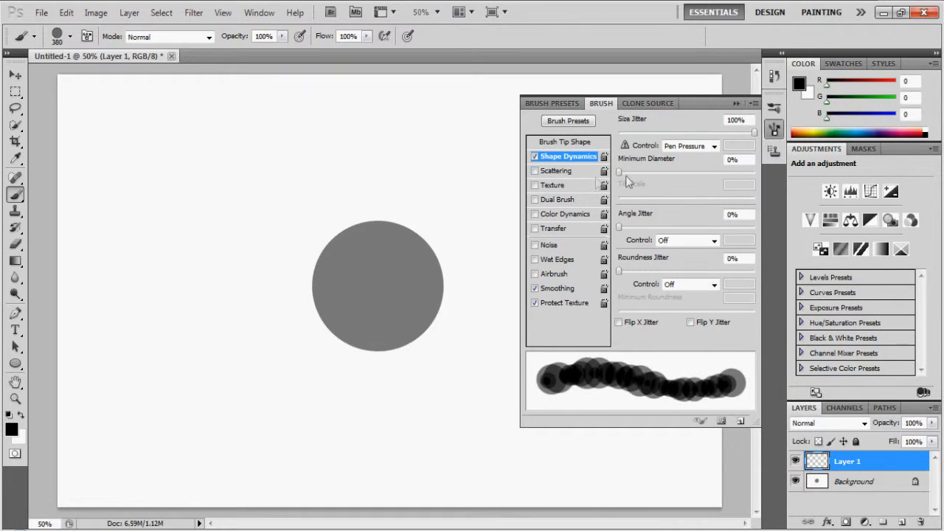
left_click(564, 171)
mouse_move(671, 138)
left_mouse_down()
mouse_move(755, 161)
mouse_move(756, 137)
mouse_move(772, 141)
mouse_move(773, 129)
left_mouse_up()
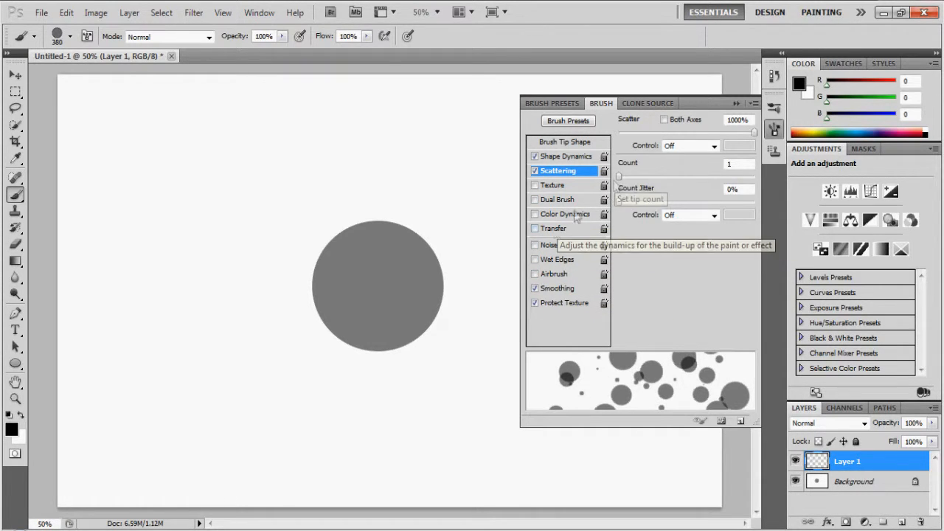
left_click(555, 229)
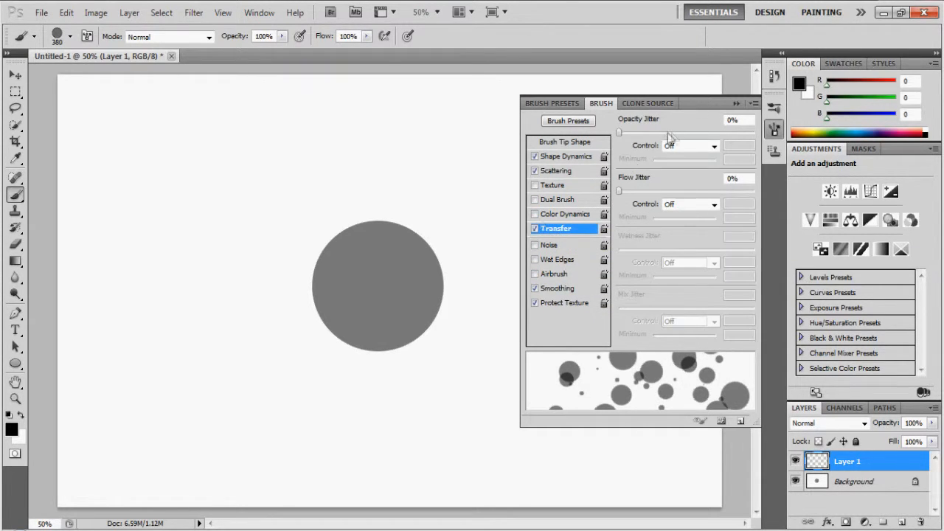
left_click_drag(619, 132, 643, 145)
key("ctrl+z")
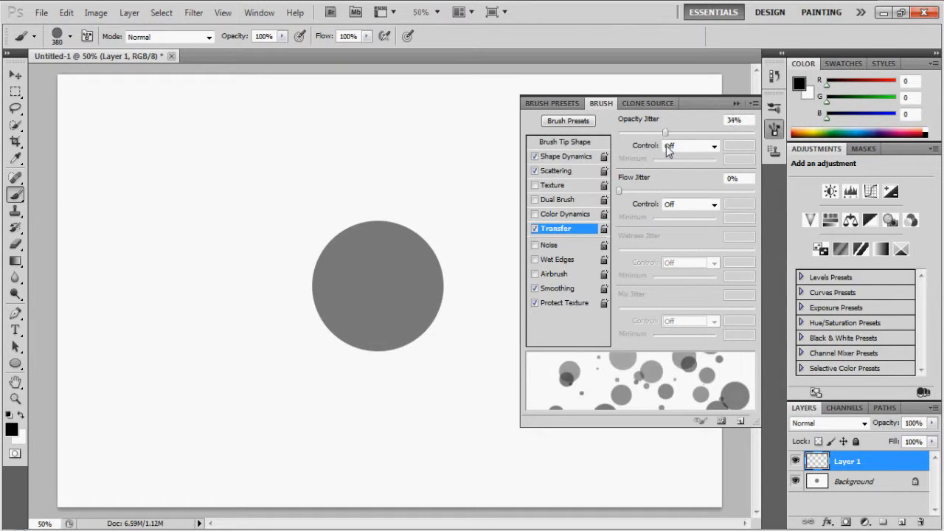
left_click(534, 229)
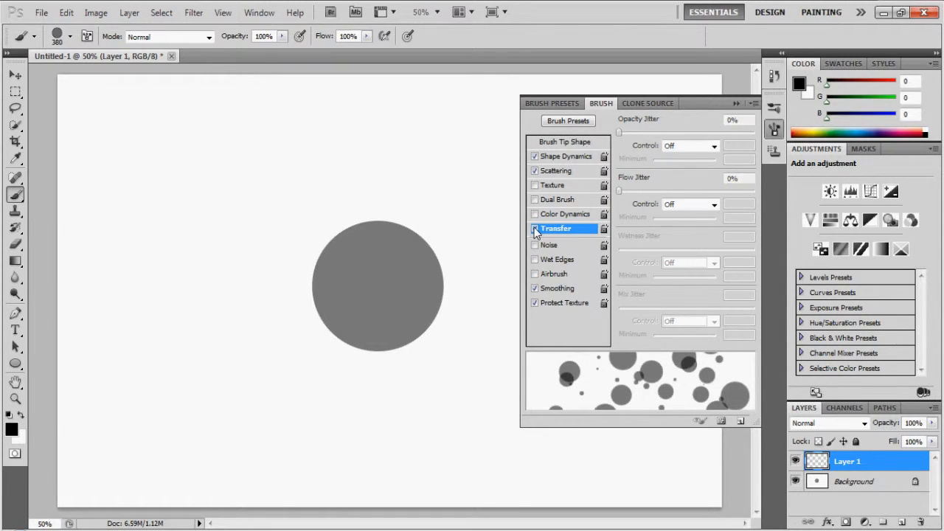
- Close the brush settings, activate the Paint Bucket tool and set the foreground color to #242424
left_click(735, 104)
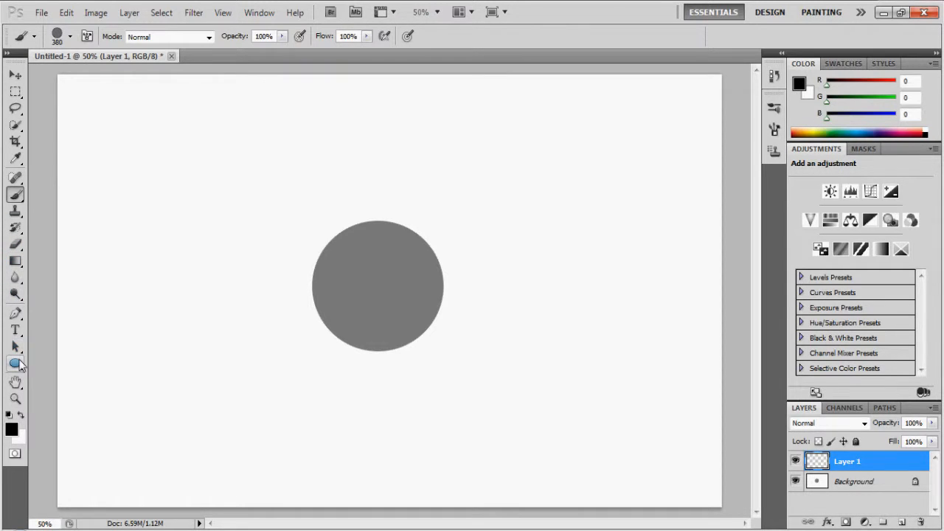
left_click(15, 261)
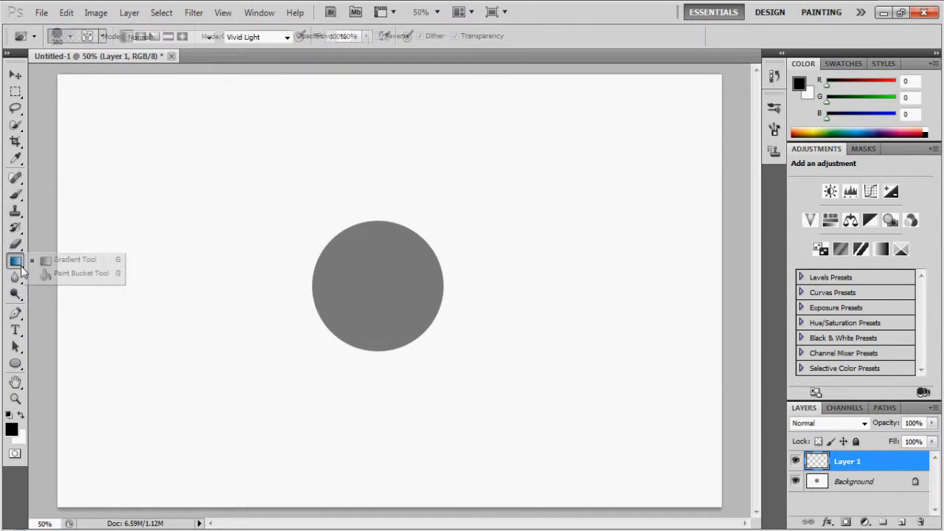
left_click(67, 274)
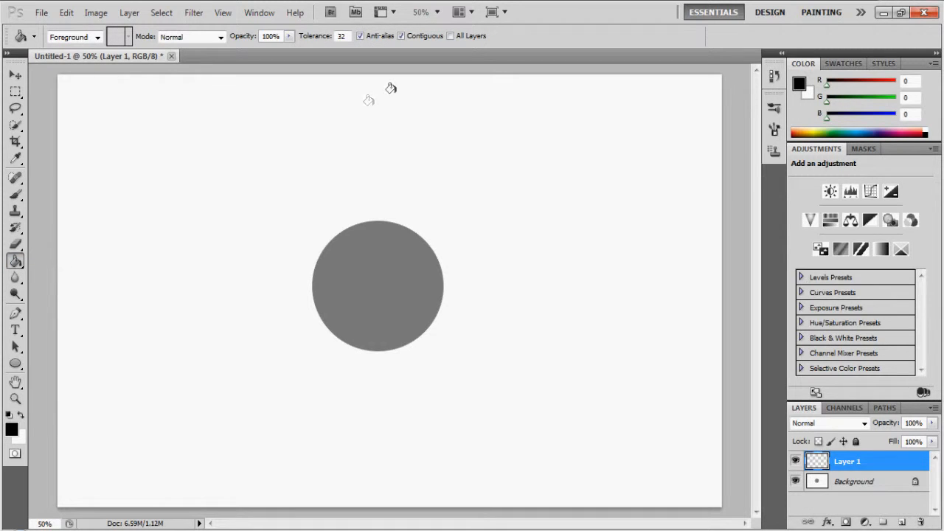
left_click(800, 85)
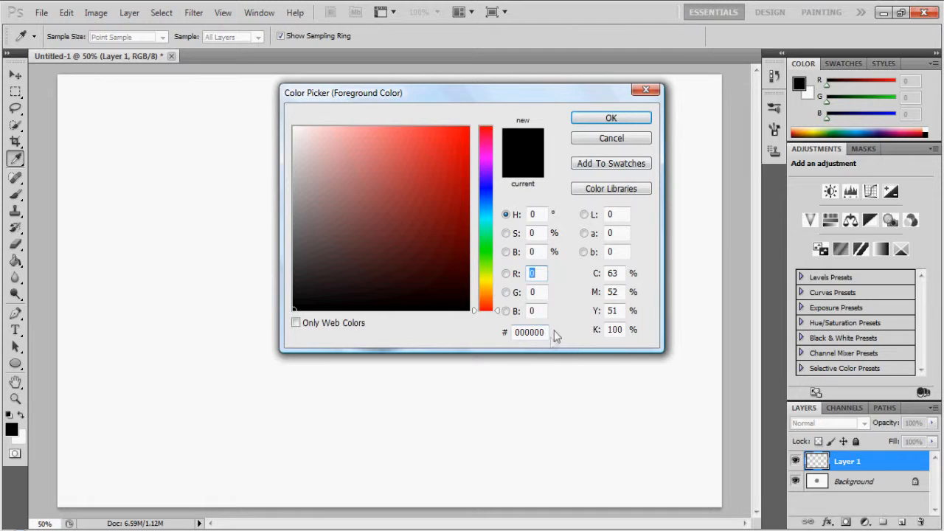
left_click(544, 336)
type("2")
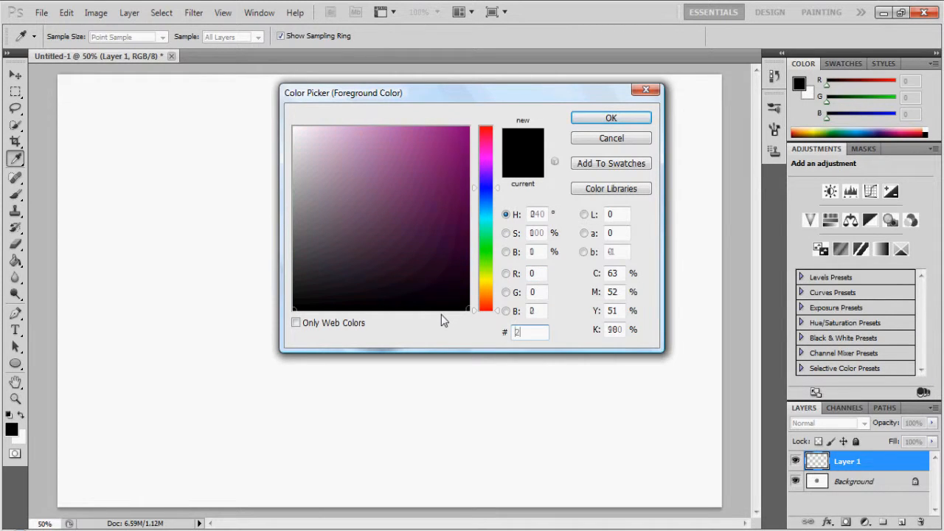
type("42424")
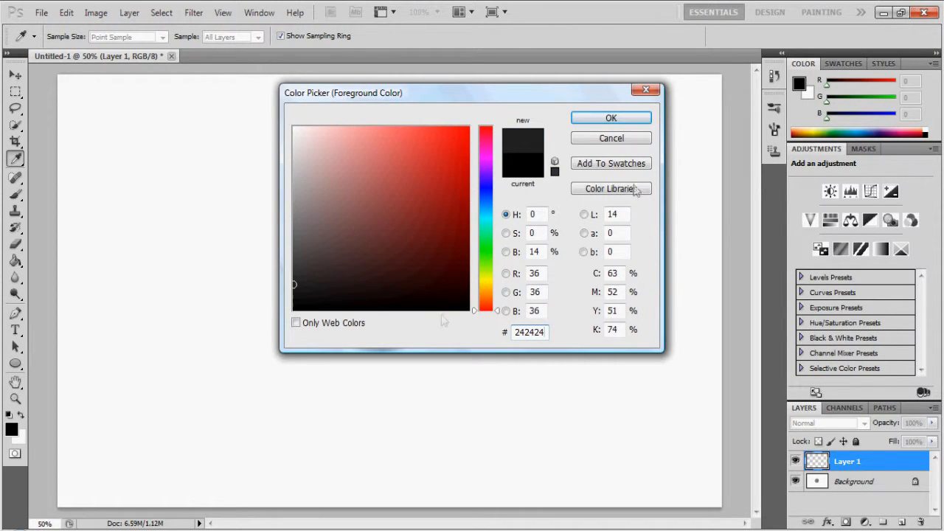
left_click(609, 120)
key("g")
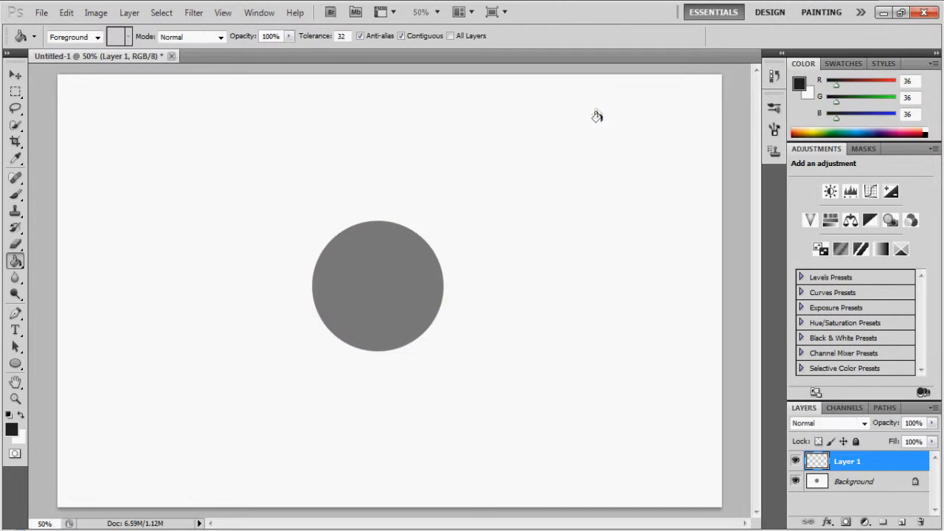
left_click(480, 269)
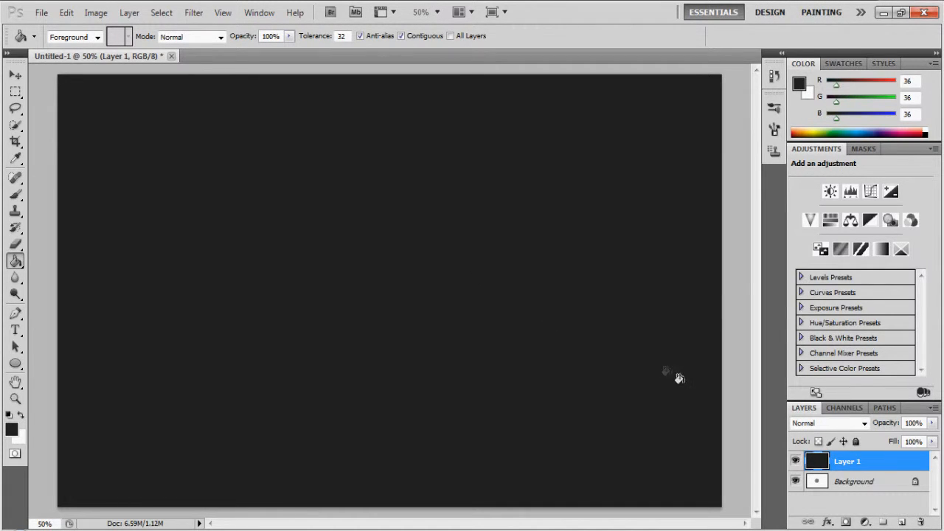
key("ctrl+z")
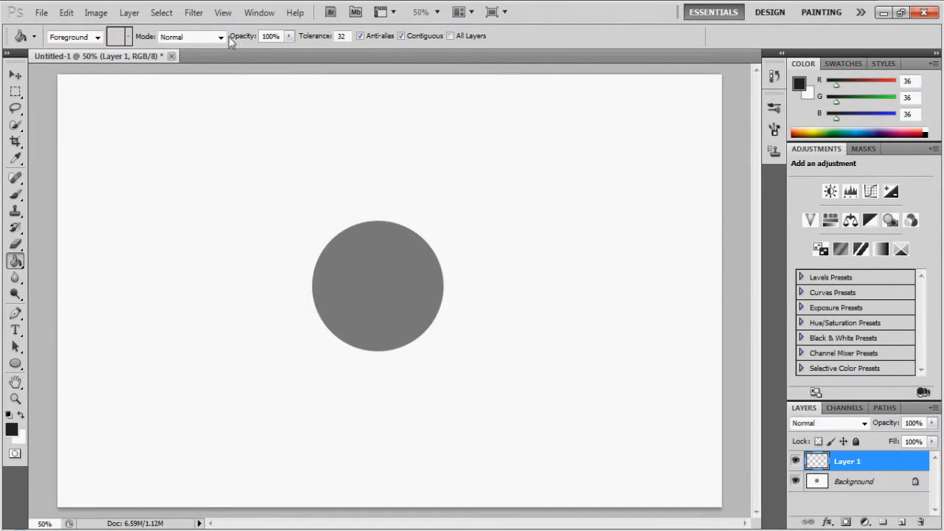
- Set the Paint Bucket opacity to 57% and fill Layer 1 twice with the dark grey foreground color
left_click(289, 37)
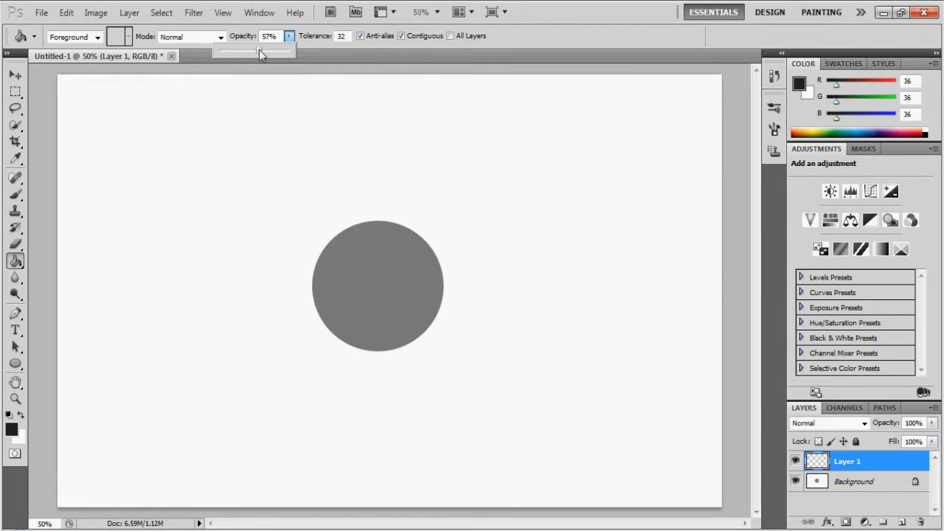
left_click(327, 228)
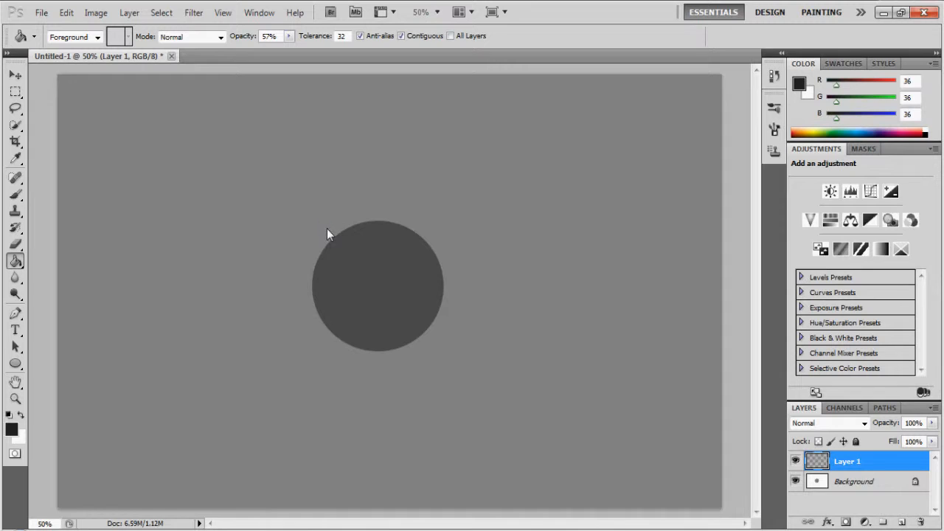
left_click(327, 229)
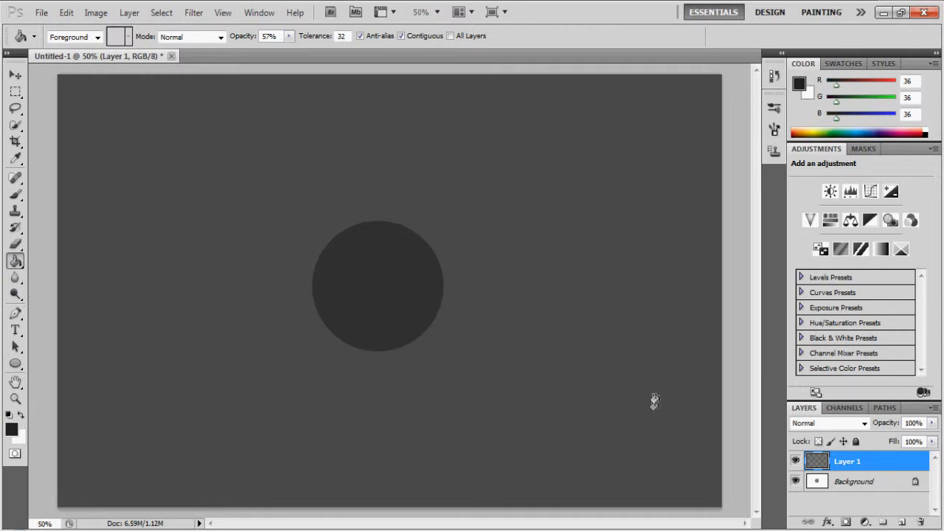
- Add a new layer above Layer 1 and activate the Gradient tool
left_click(902, 521)
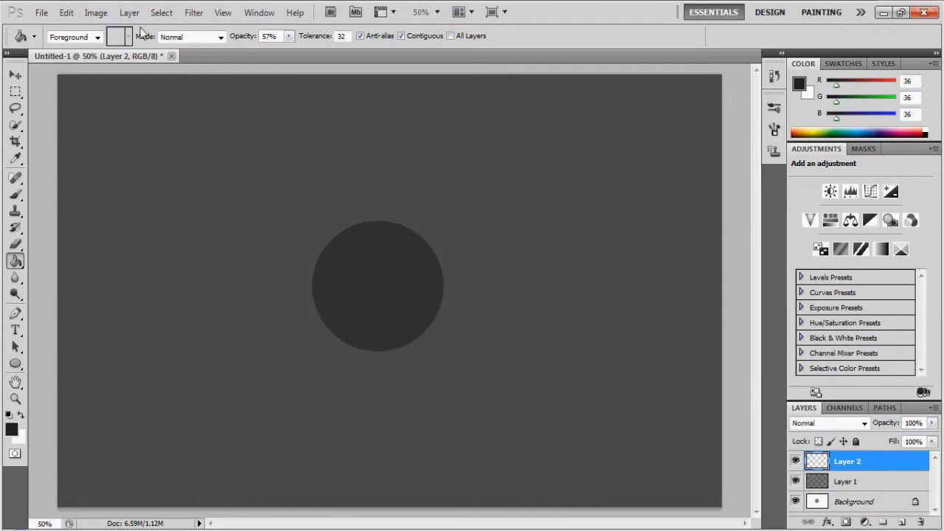
right_click(21, 268)
left_click(66, 255)
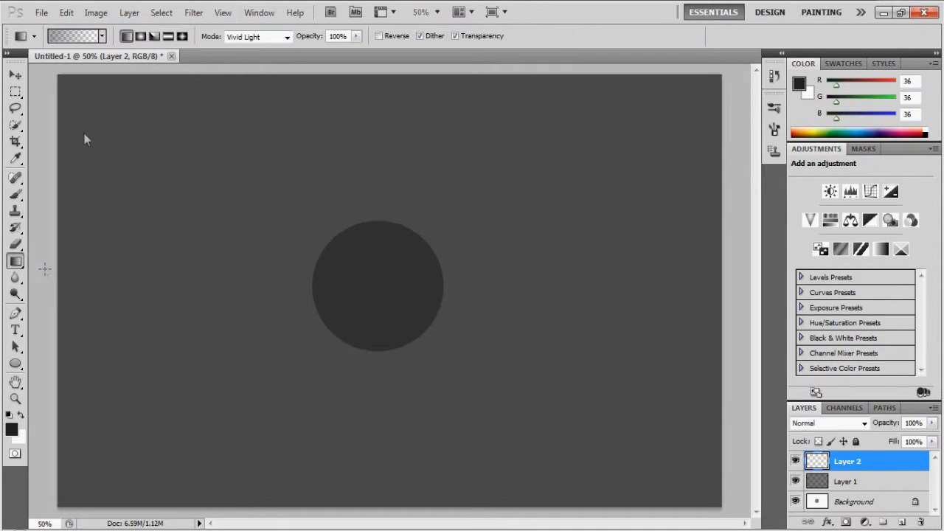
- Add a Gradient Overlay style to Layer 2 and insert a green color stop at 44% in its gradient
left_click(130, 13)
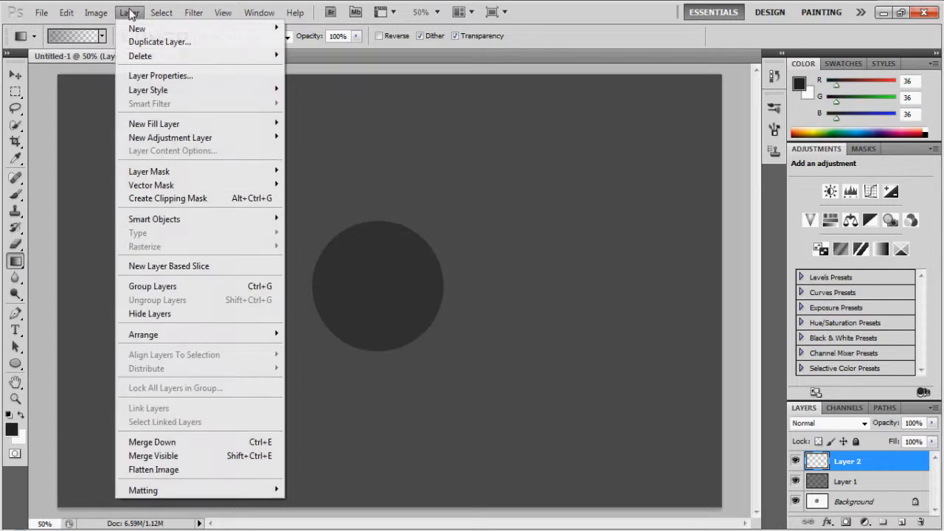
mouse_move(177, 94)
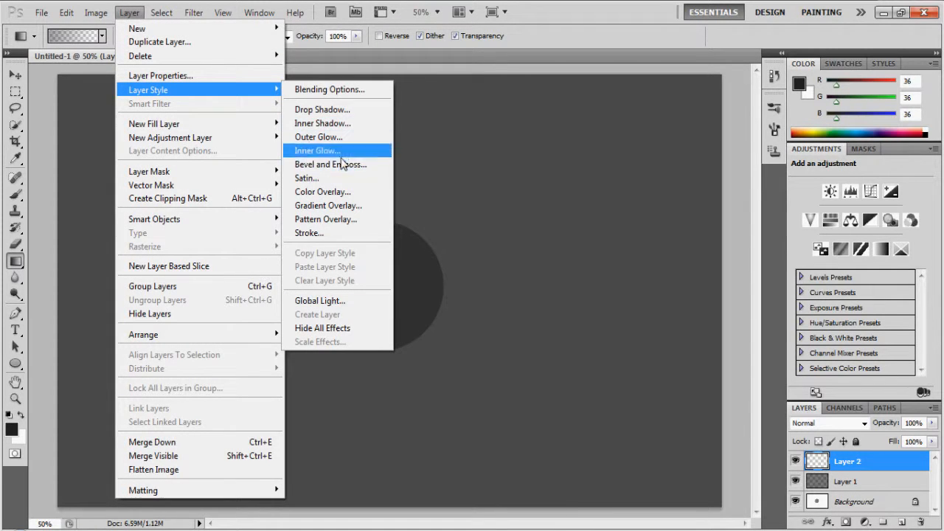
left_click(355, 210)
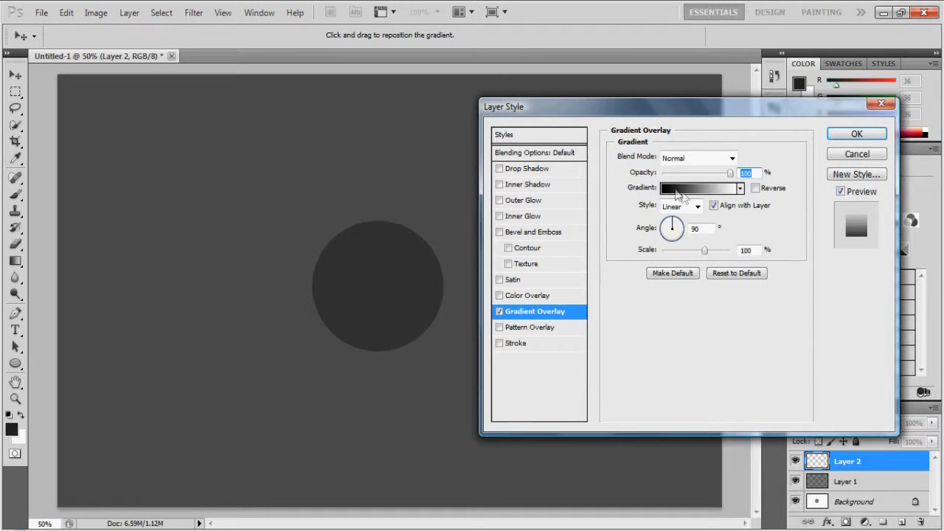
left_click(687, 191)
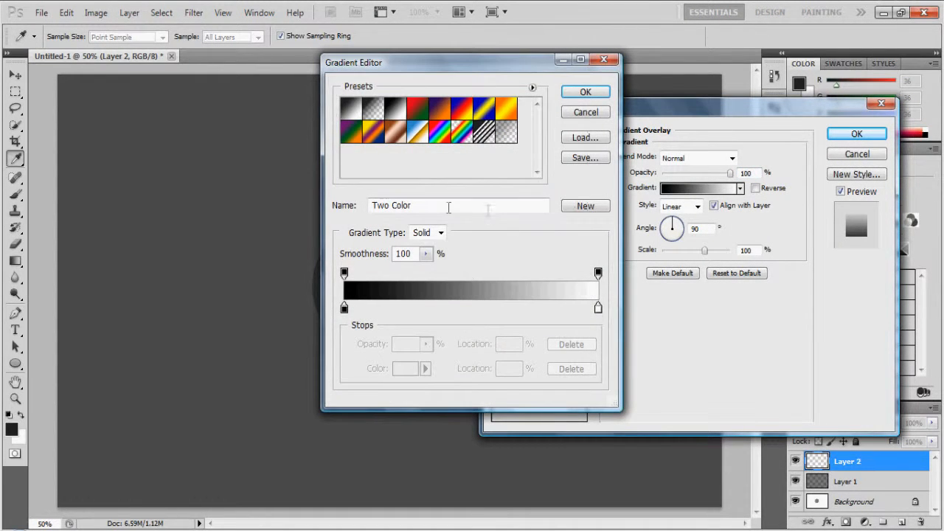
left_click(457, 307)
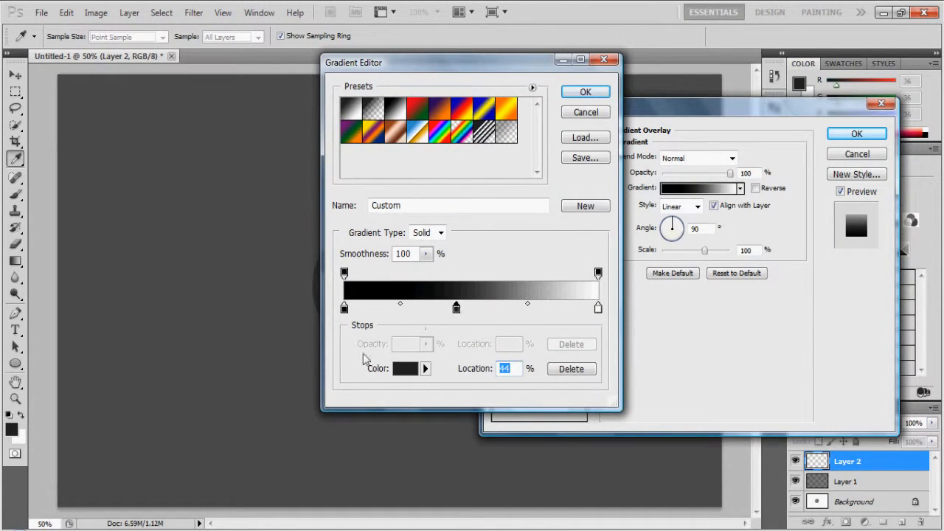
left_click(406, 370)
left_click_drag(436, 158, 469, 127)
left_click_drag(492, 268, 489, 246)
left_click(578, 117)
- Set the gradient's end stop at 100% to magenta #de00ff and apply the Gradient Overlay to Layer 2
left_click(344, 308)
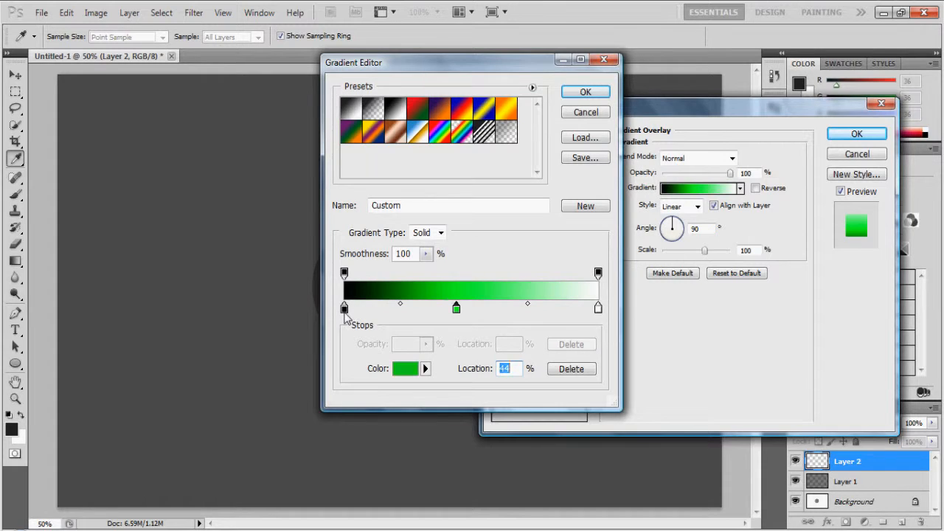
left_click(598, 309)
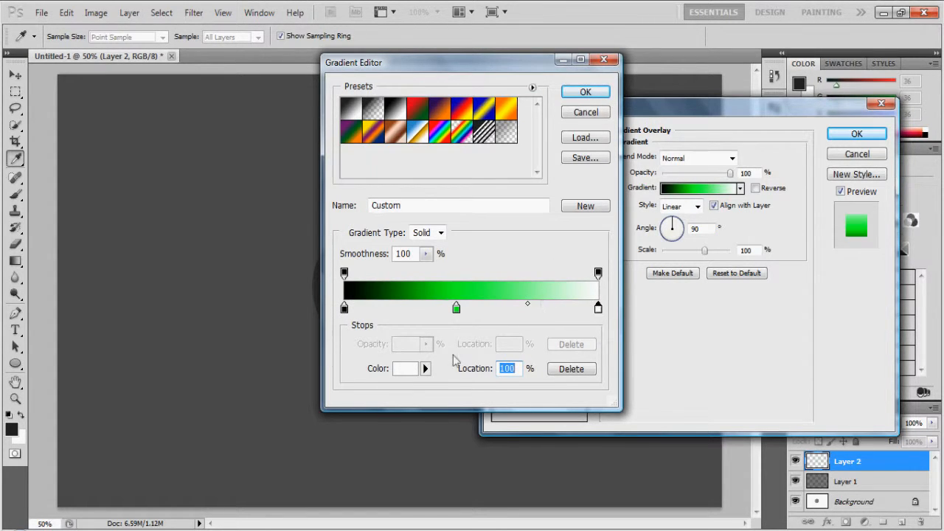
left_click(405, 372)
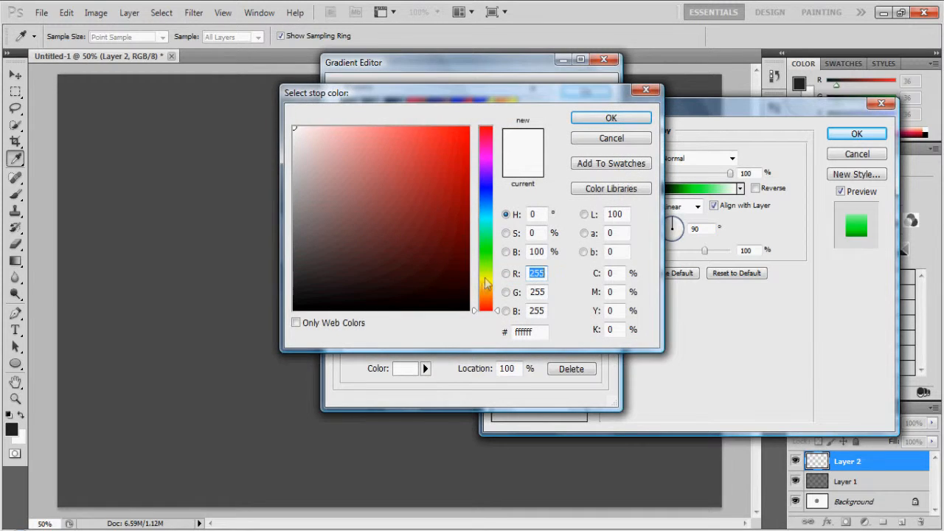
left_click_drag(487, 282, 486, 161)
left_click(466, 129)
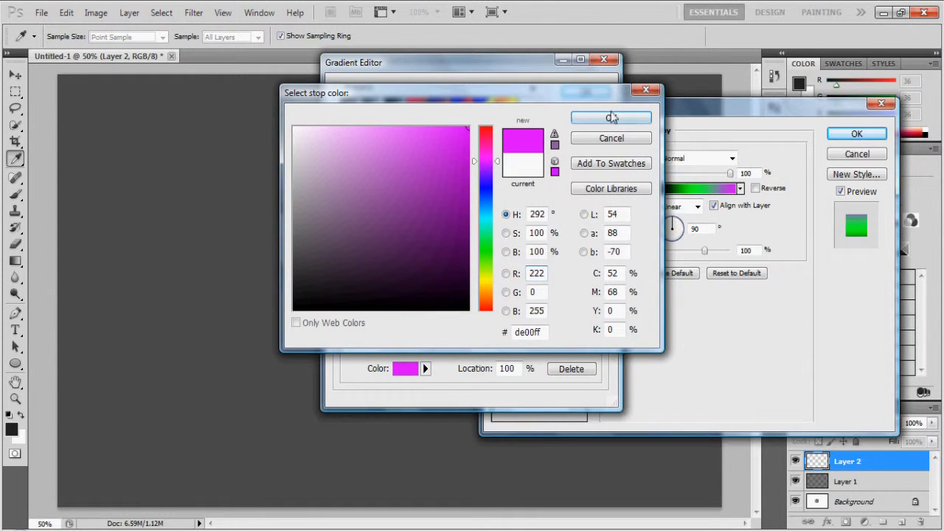
left_click(611, 118)
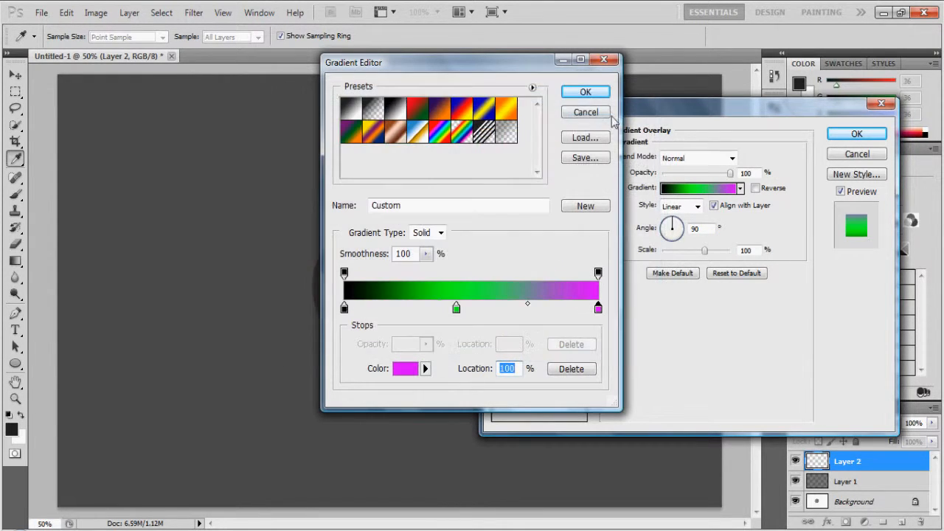
left_click(586, 93)
left_click(856, 134)
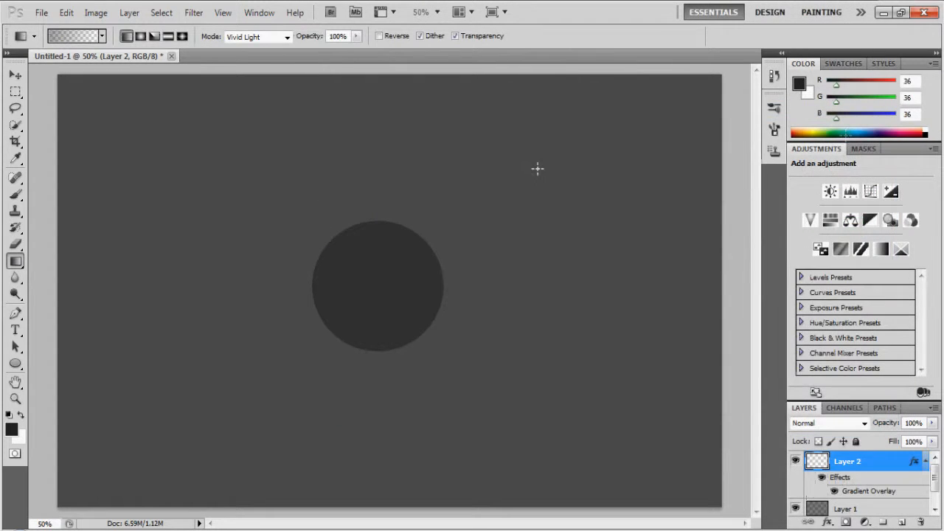
- Draw two diagonal gradients on Layer 2 from the canvas centre towards the lower-right corner
left_click_drag(389, 293, 514, 399)
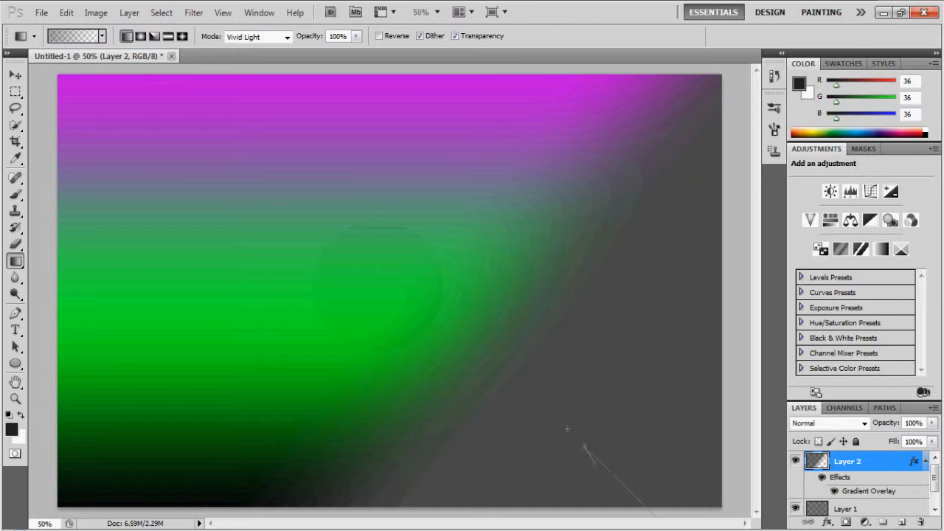
left_click_drag(567, 429, 567, 429)
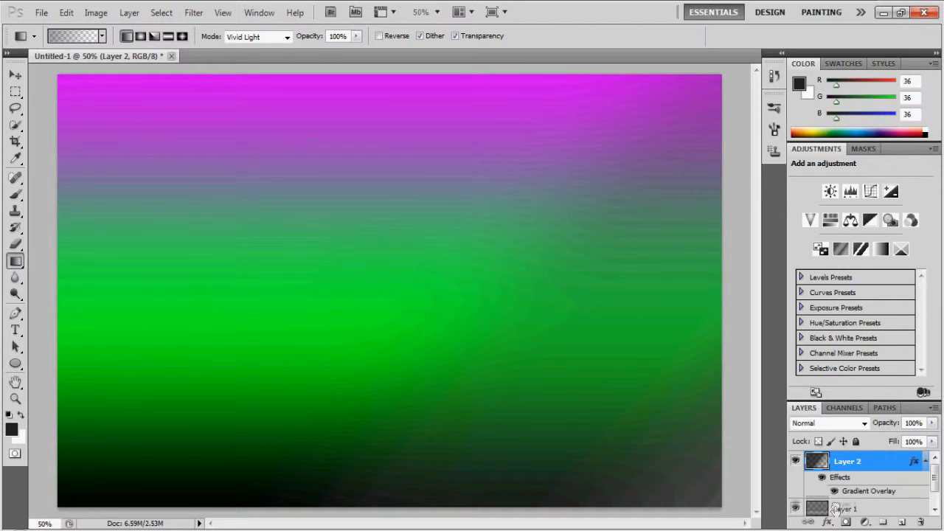
left_click_drag(856, 514, 852, 463)
mouse_move(844, 497)
left_mouse_down()
mouse_move(855, 476)
mouse_move(859, 506)
left_mouse_up()
left_click_drag(858, 523, 859, 524)
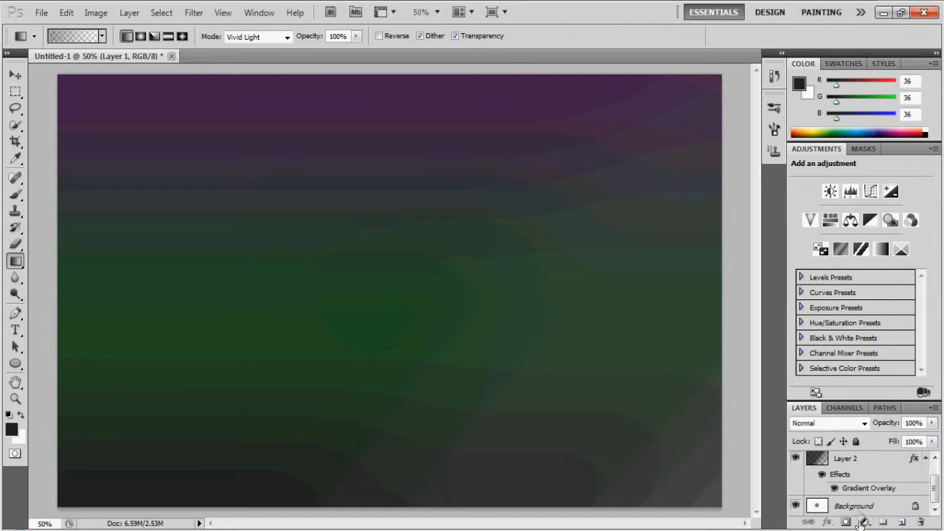
left_click_drag(937, 494, 936, 469)
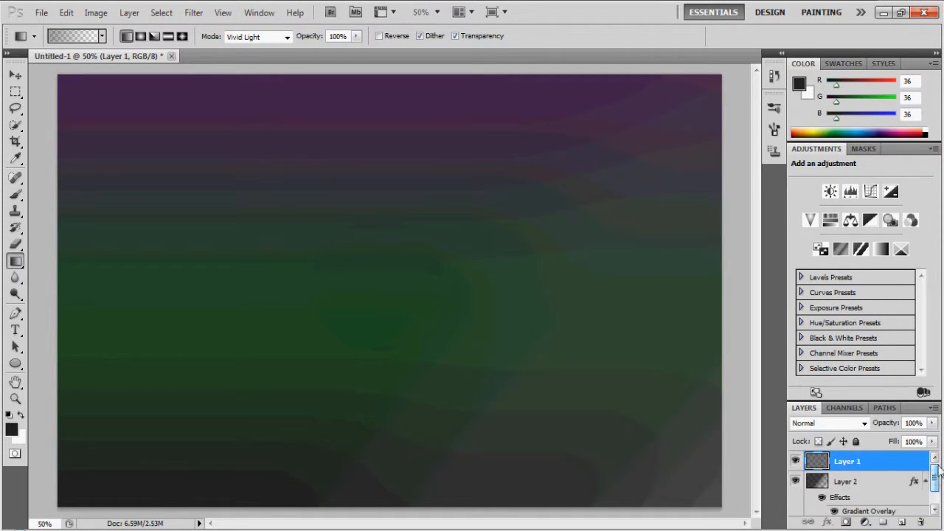
left_click_drag(858, 460, 863, 492)
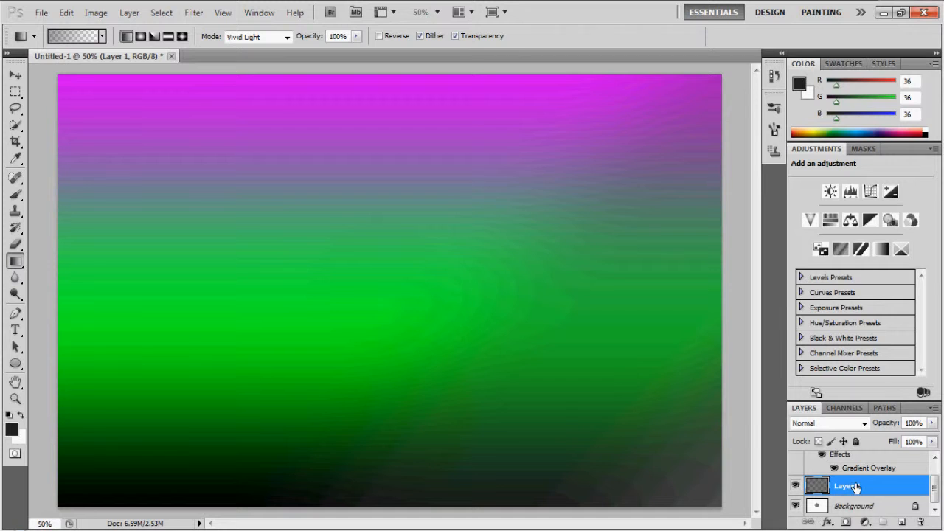
- Fill Layer 1 again with dark grey using the Paint Bucket at 57% opacity
left_click_drag(15, 262, 80, 277)
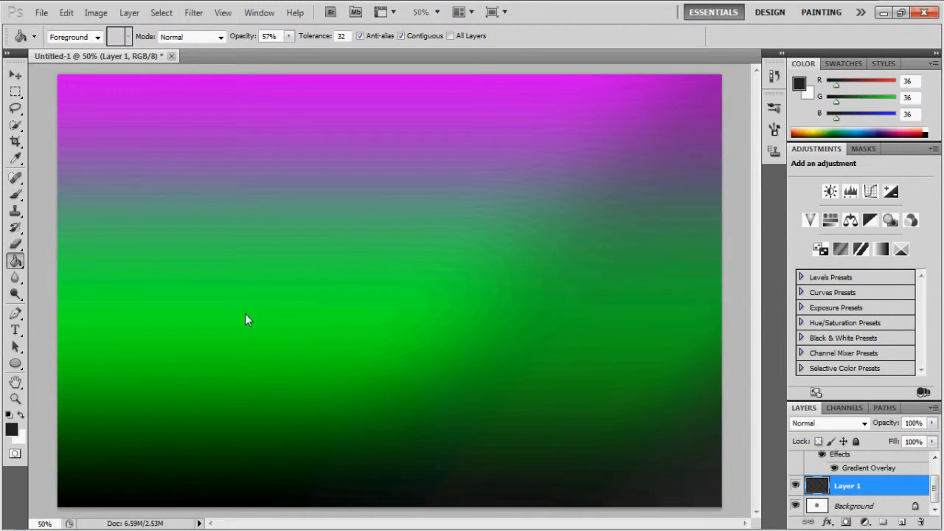
left_click(245, 314)
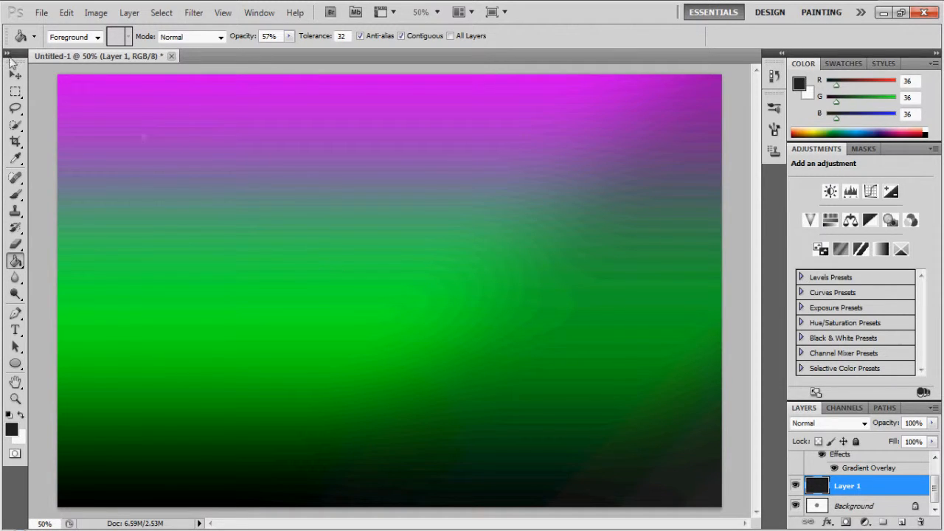
- Add a new layer directly above Layer 1, activate the Brush tool and open its brush settings
left_click(900, 522)
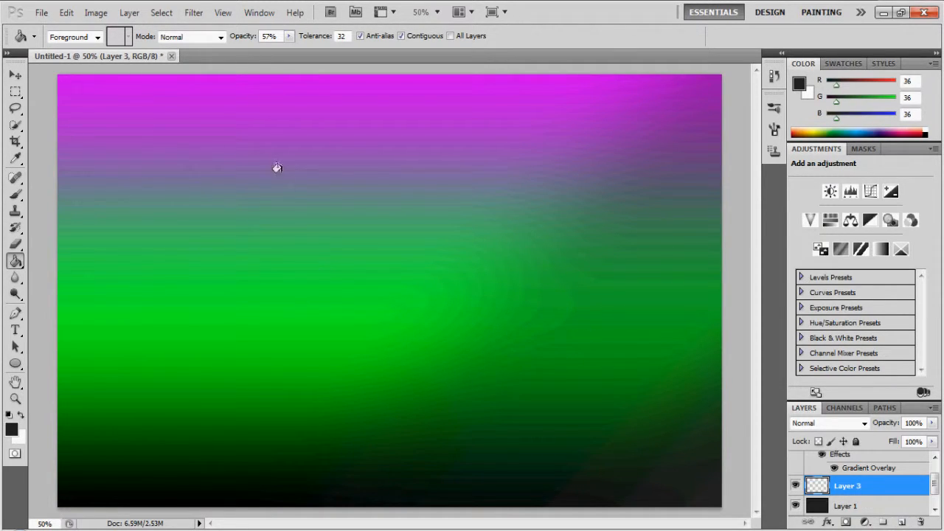
left_click(15, 193)
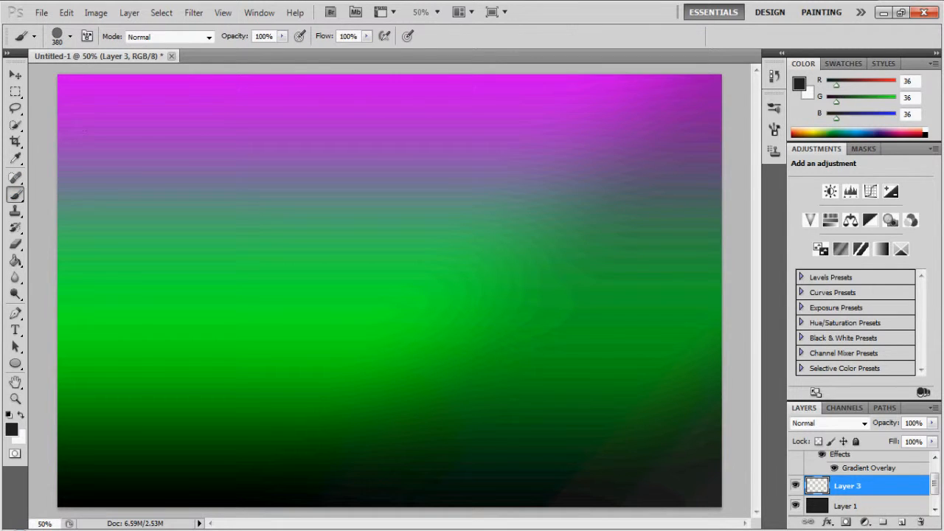
left_click(774, 129)
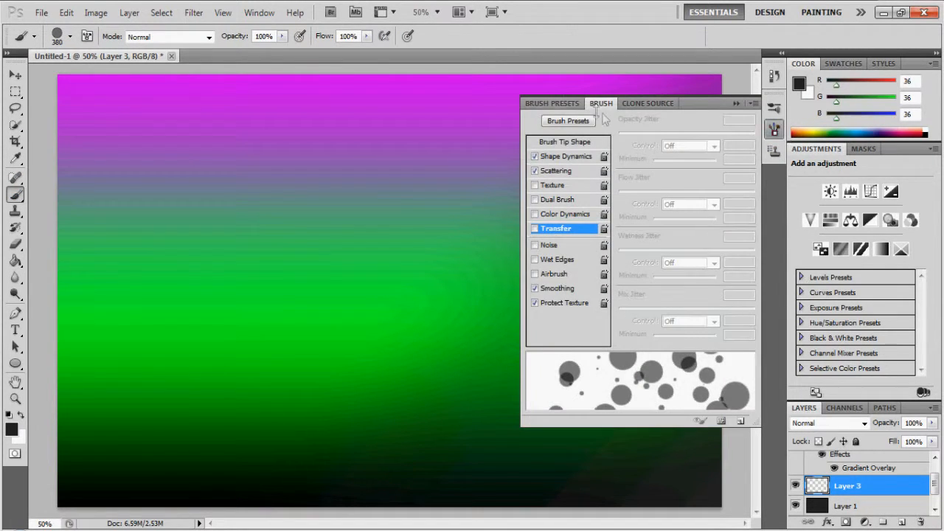
- Set the brush size to 428 px and reduce its scatter to 0%
left_click(556, 103)
left_click_drag(623, 132, 629, 133)
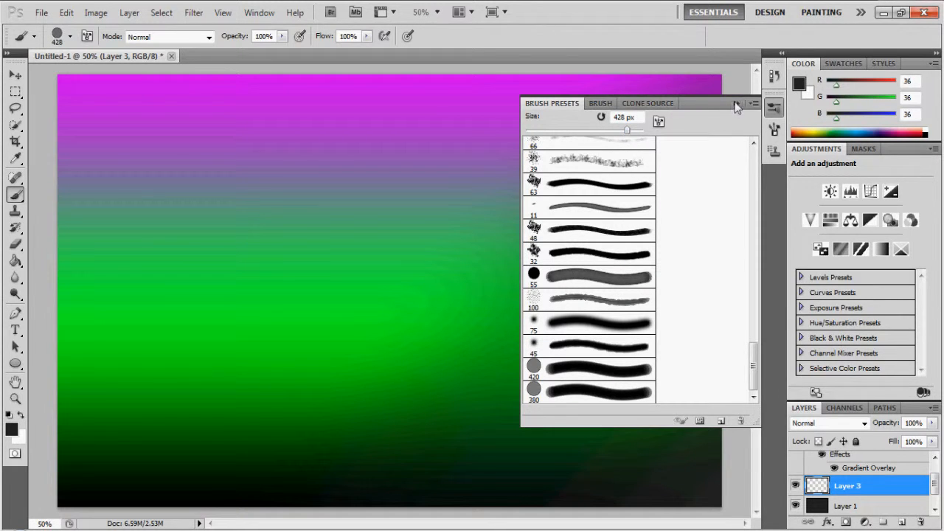
left_click(596, 105)
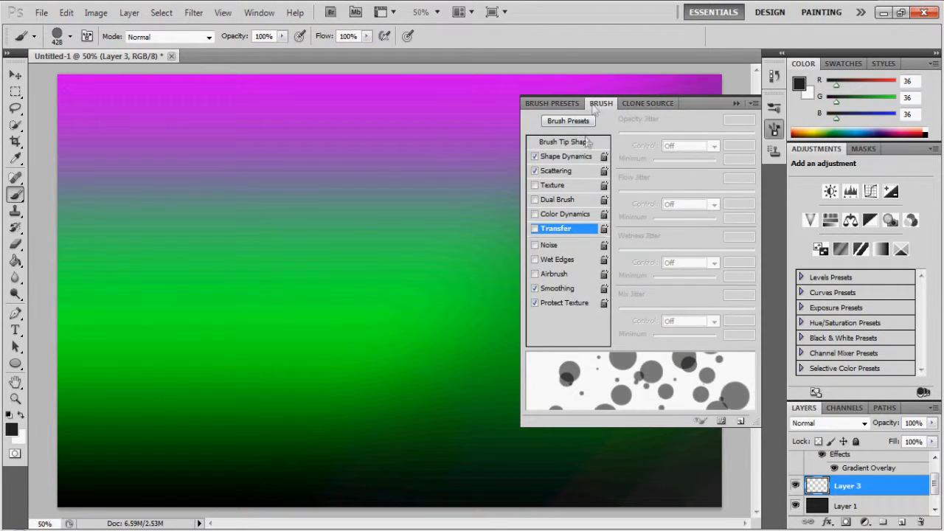
left_click(557, 158)
left_click(558, 170)
left_click_drag(753, 133, 609, 133)
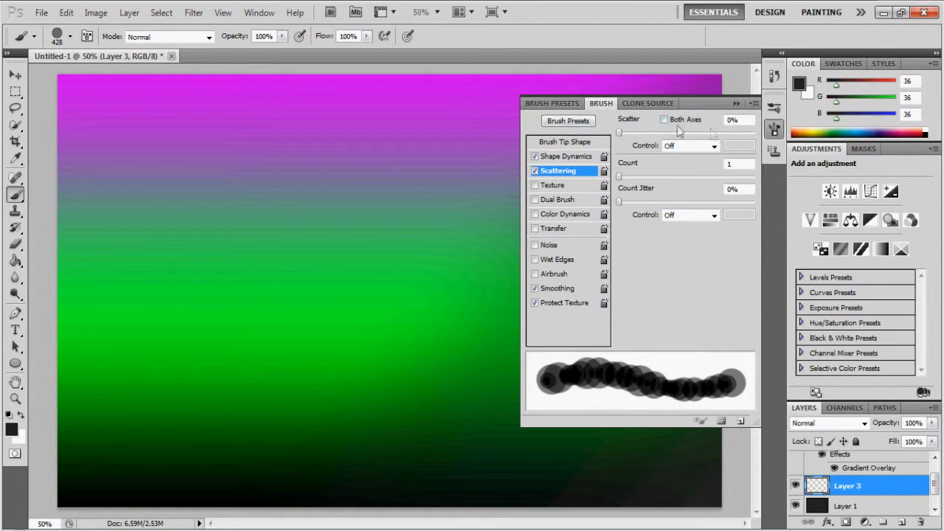
left_click(736, 103)
- Set the foreground colour to green (RGB 0, 232, 0) and paint circles of varied sizes across Layer 3
mouse_move(839, 130)
left_mouse_down()
mouse_move(841, 118)
mouse_move(827, 118)
mouse_move(896, 100)
left_mouse_up()
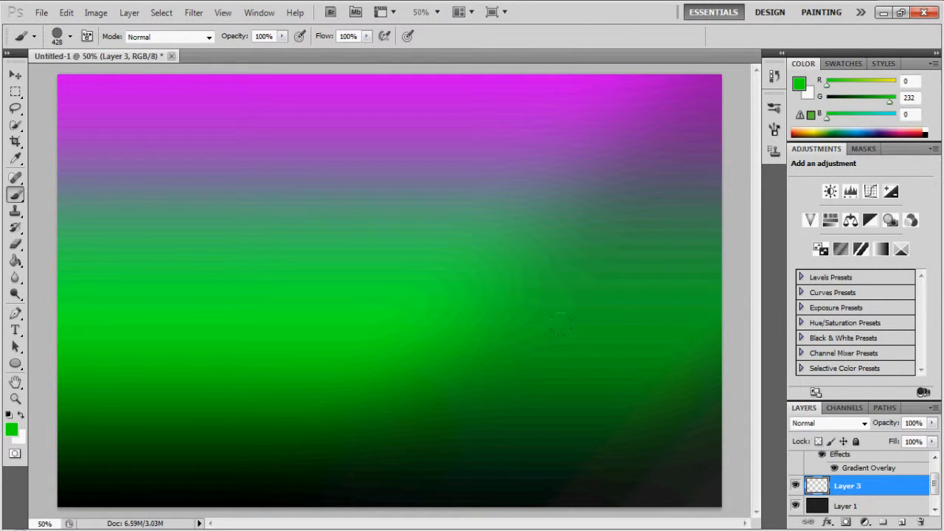
left_click(626, 386)
left_click(538, 184)
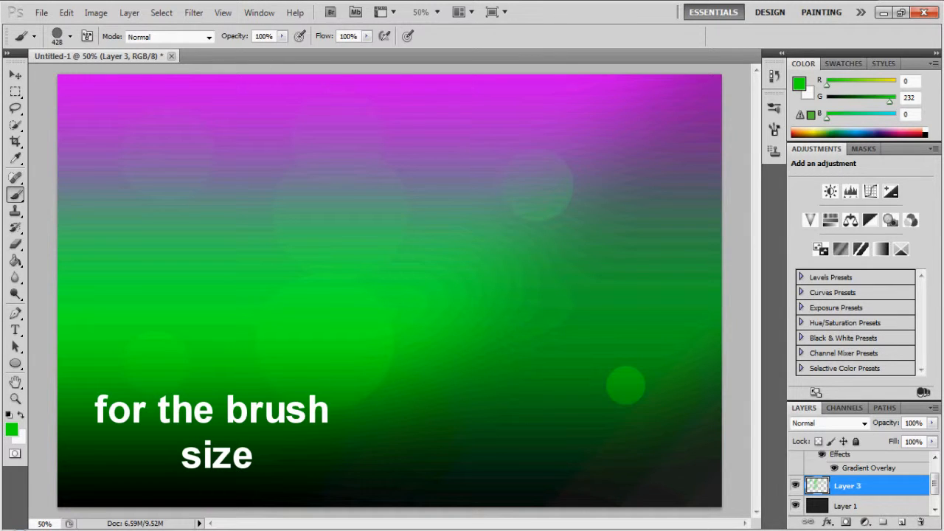
left_click(623, 173)
left_click(606, 309)
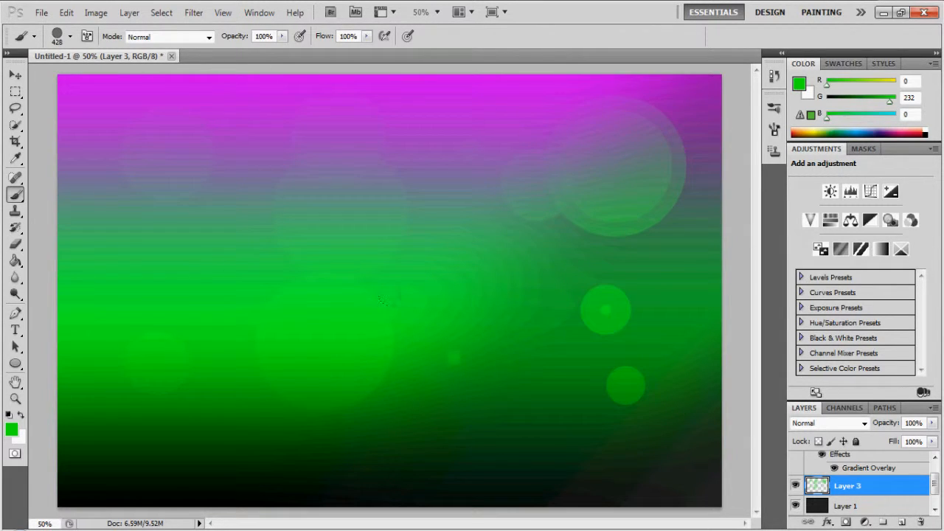
- Change the foreground colour to magenta (RGB 204, 0, 255) and paint more circles of varied sizes across Layer 3
left_click_drag(877, 131, 905, 128)
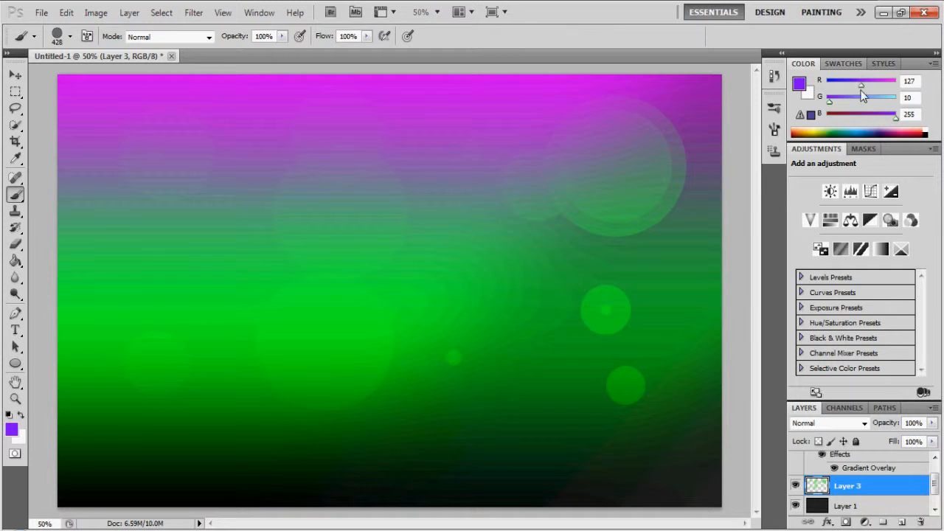
left_click_drag(860, 86, 886, 89)
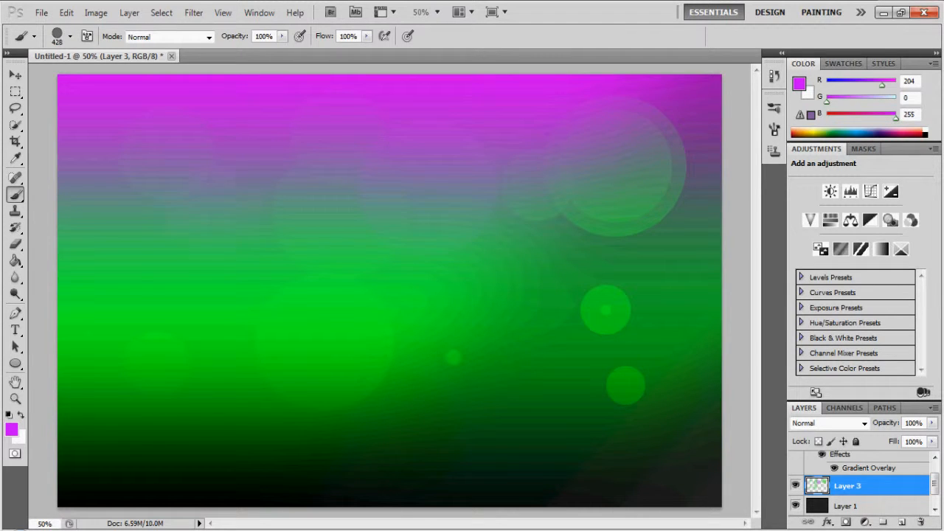
left_click(534, 462)
left_click(679, 446)
left_click(550, 365)
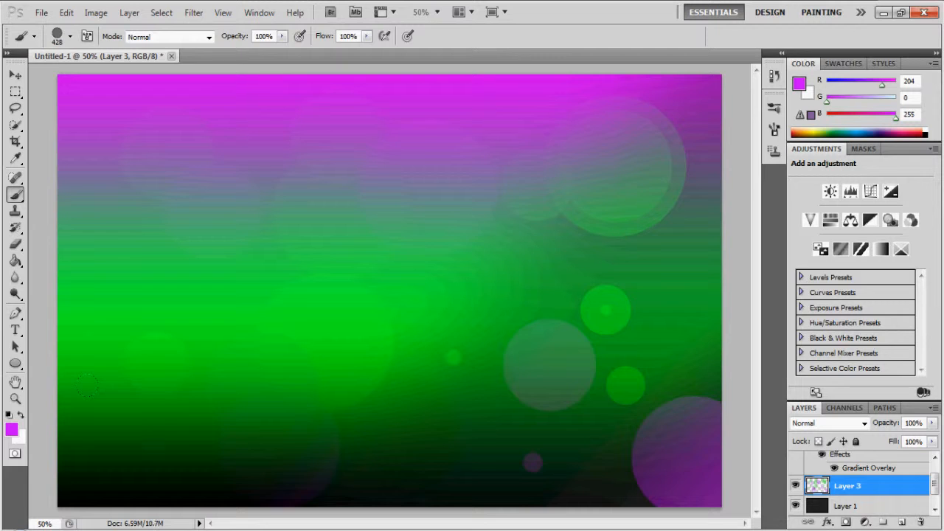
- Move Layer 3 above Layer 2 and apply a Gaussian Blur with a 20-pixel radius to it
left_click_drag(859, 487, 862, 463)
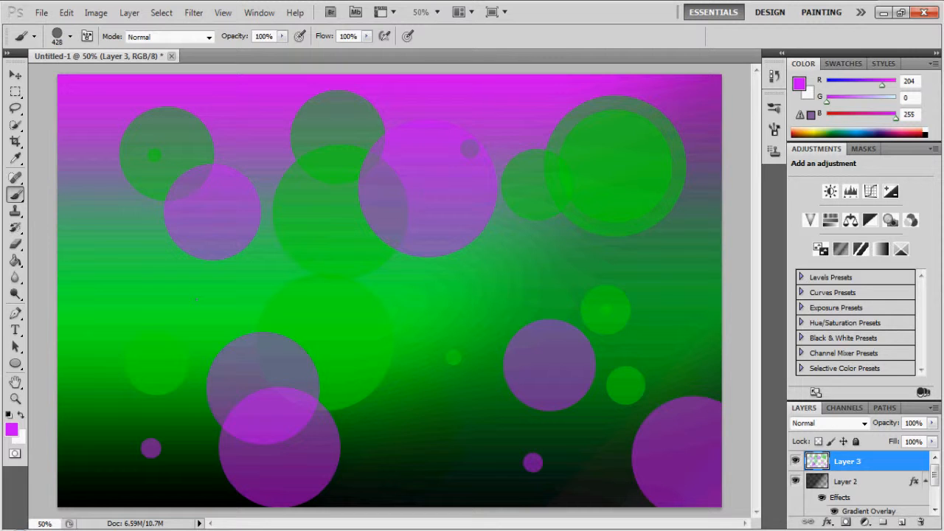
left_click(164, 12)
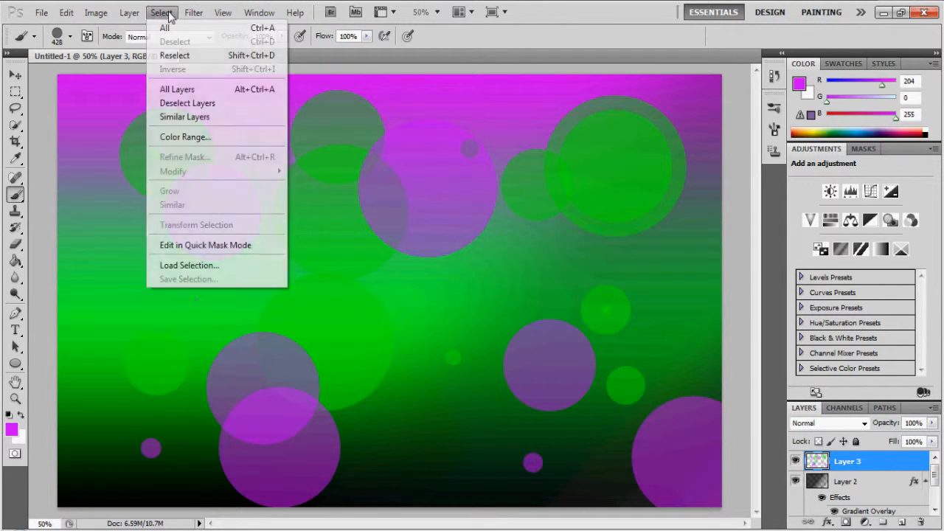
mouse_move(269, 144)
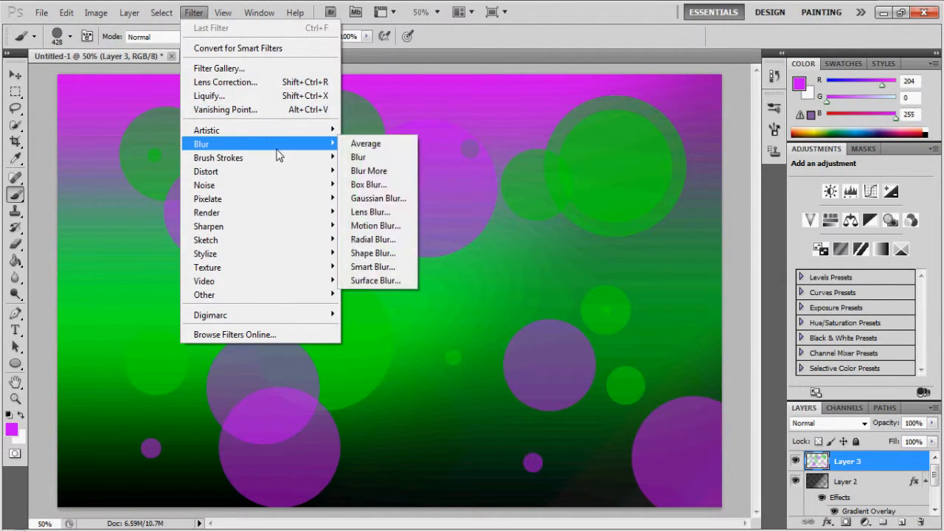
left_click(389, 207)
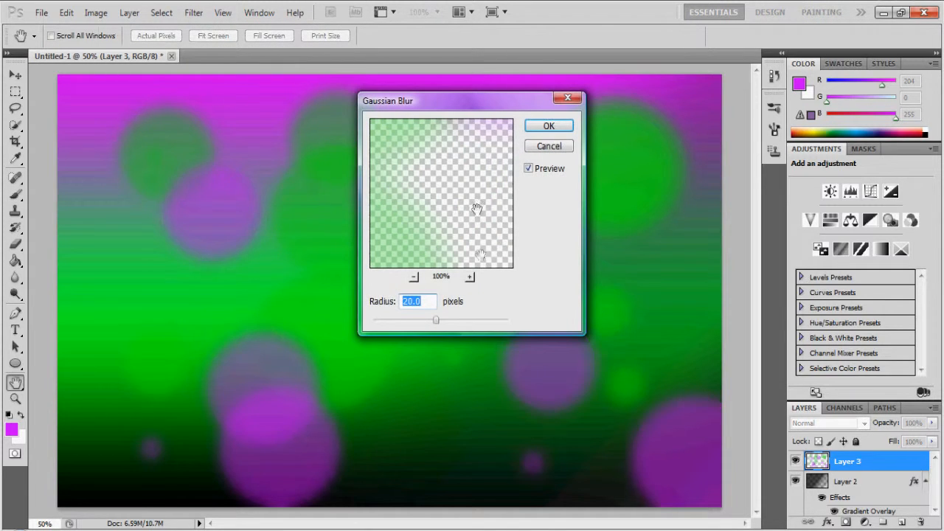
left_click(549, 127)
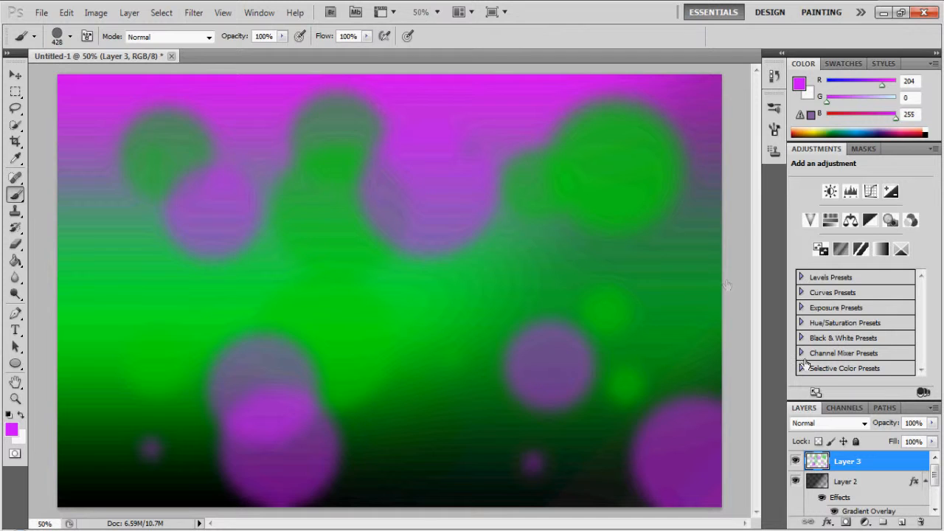
- Add a new layer directly above Layer 3
left_click(902, 522)
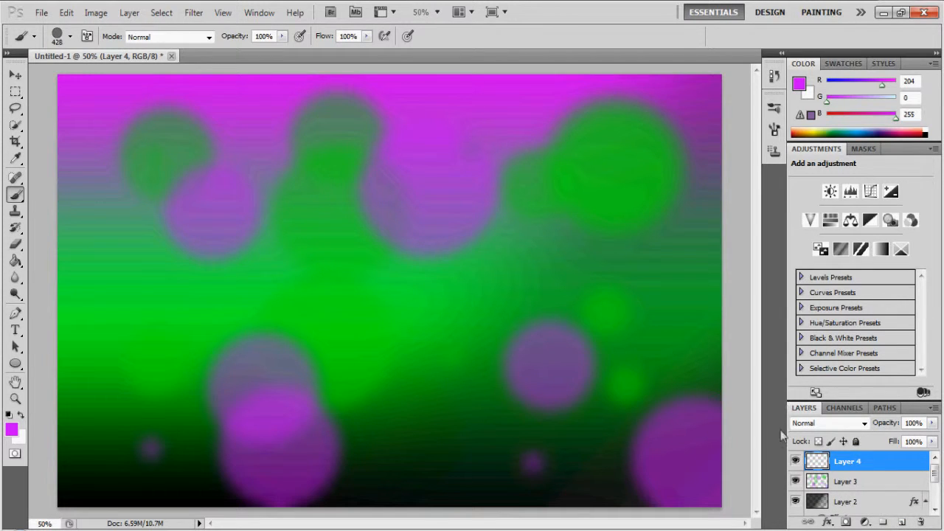
left_click(129, 13)
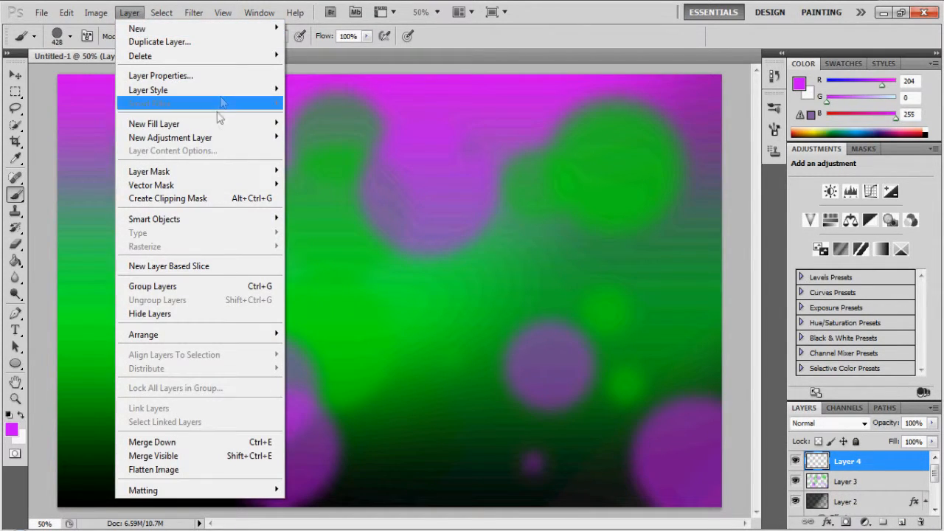
mouse_move(193, 12)
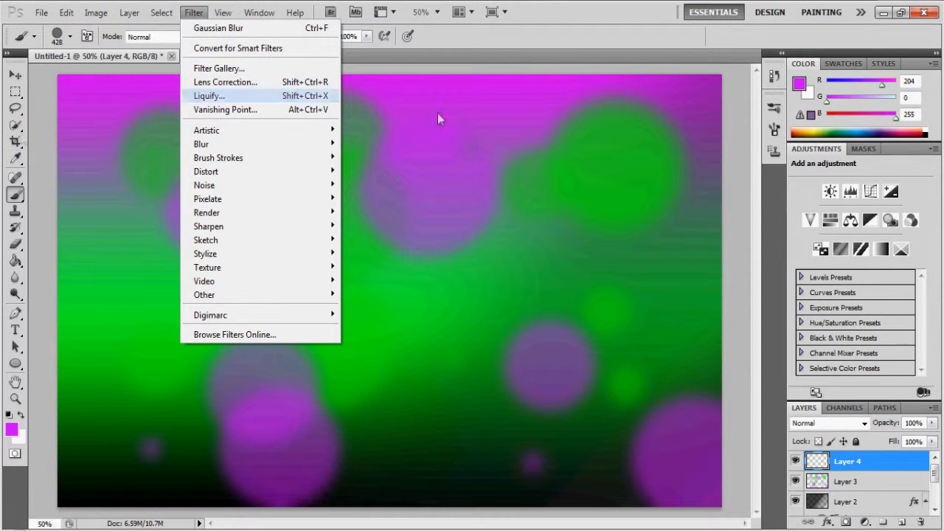
- Set the brush's scatter to 1000% and its size to 333 px
left_click(774, 129)
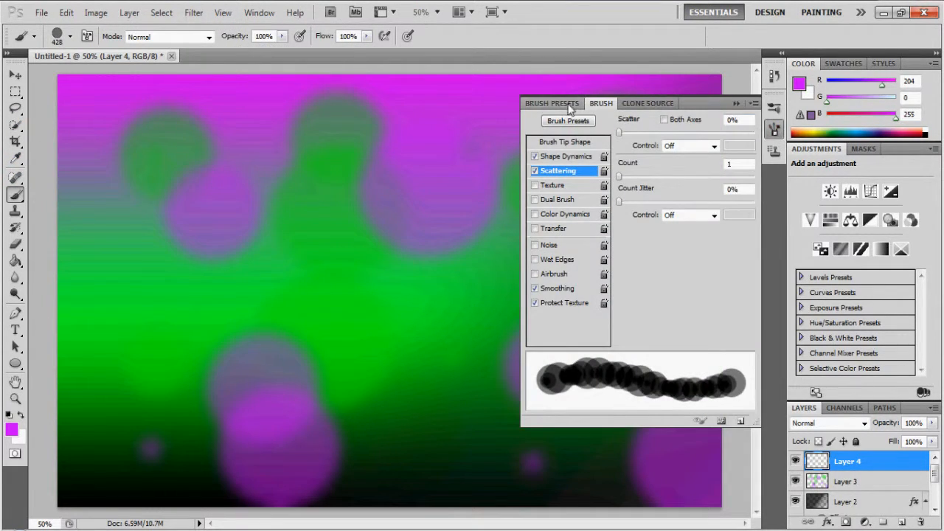
left_click_drag(621, 133, 754, 133)
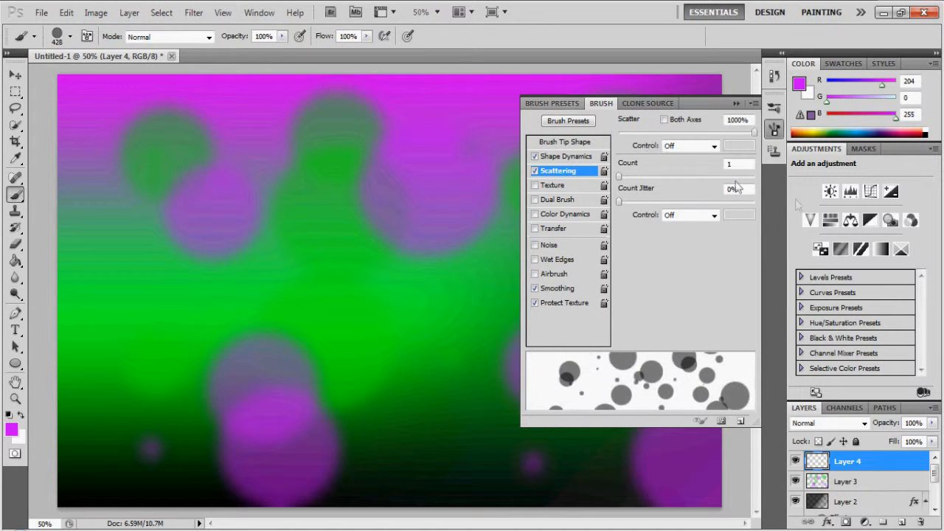
left_click(553, 103)
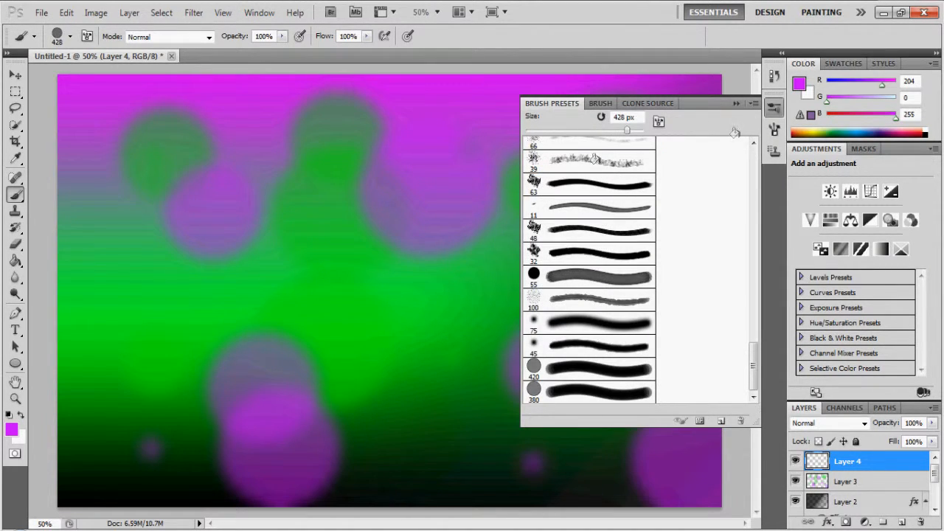
left_click(735, 104)
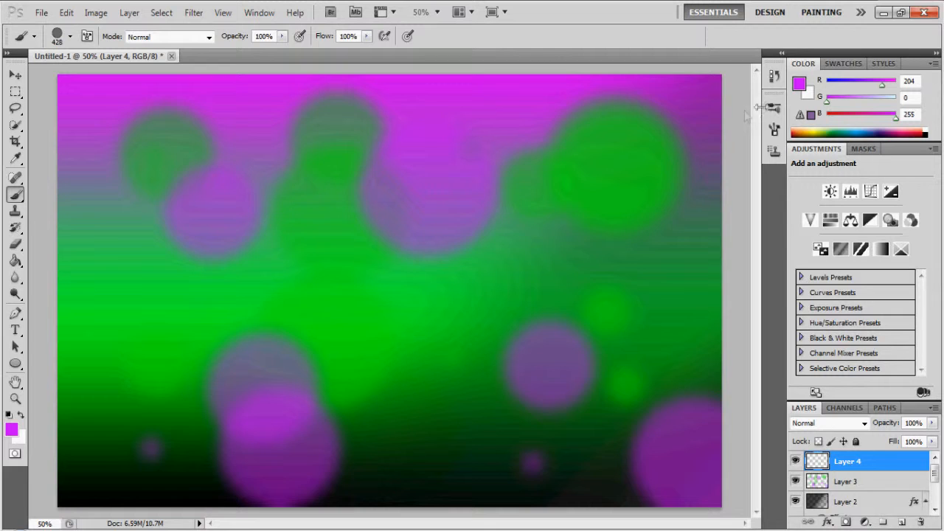
left_click(774, 129)
left_click(579, 118)
left_click_drag(635, 133, 621, 134)
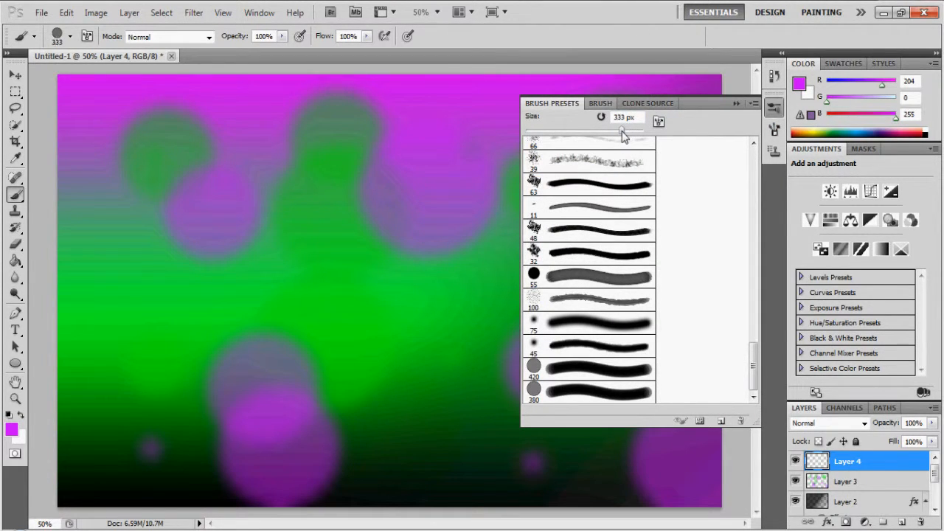
left_click(736, 104)
- Paint magenta circles of varied sizes spread across the whole canvas on Layer 4
left_click(581, 135)
left_click(447, 199)
left_click(316, 265)
left_click(396, 350)
left_click(157, 314)
left_click(142, 452)
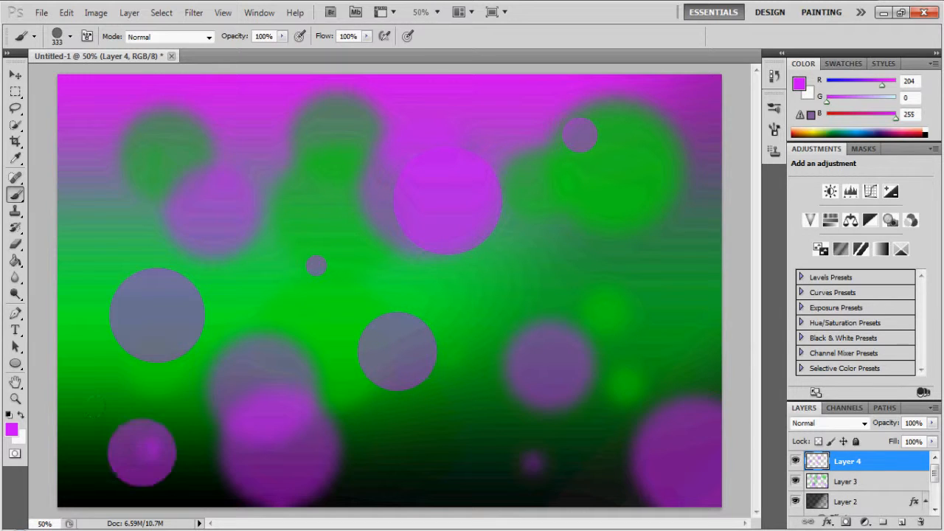
left_click(183, 134)
left_click(464, 454)
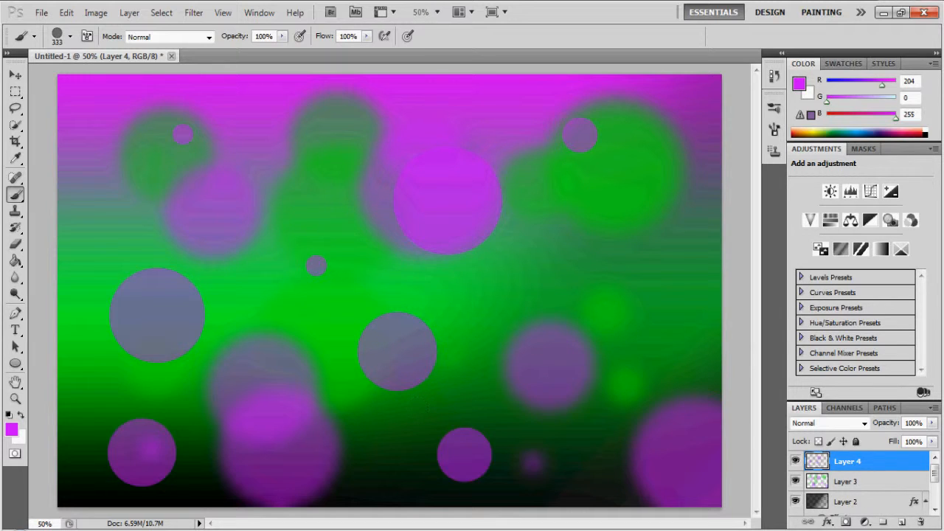
left_click(678, 304)
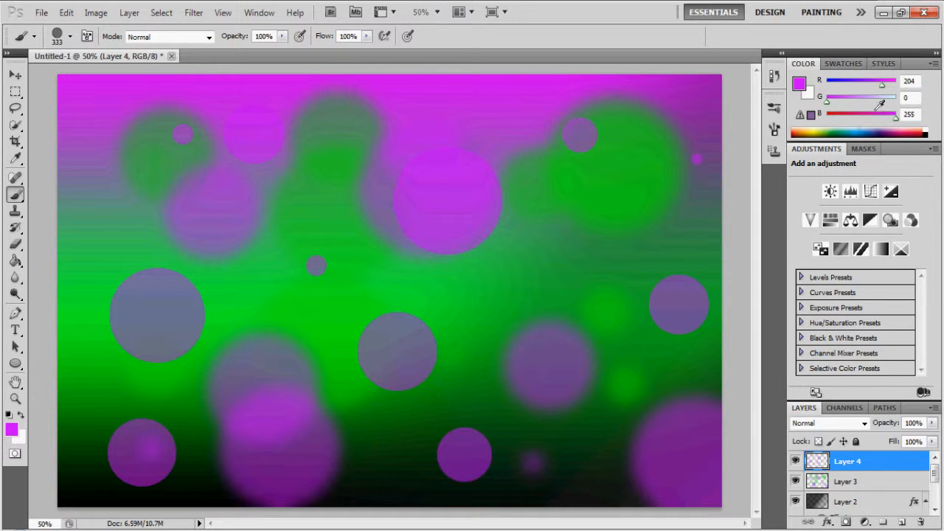
- Set the foreground colour to lime green (RGB 103, 242, 0) and paint five circles between the magenta ones on Layer 4
left_click(830, 133)
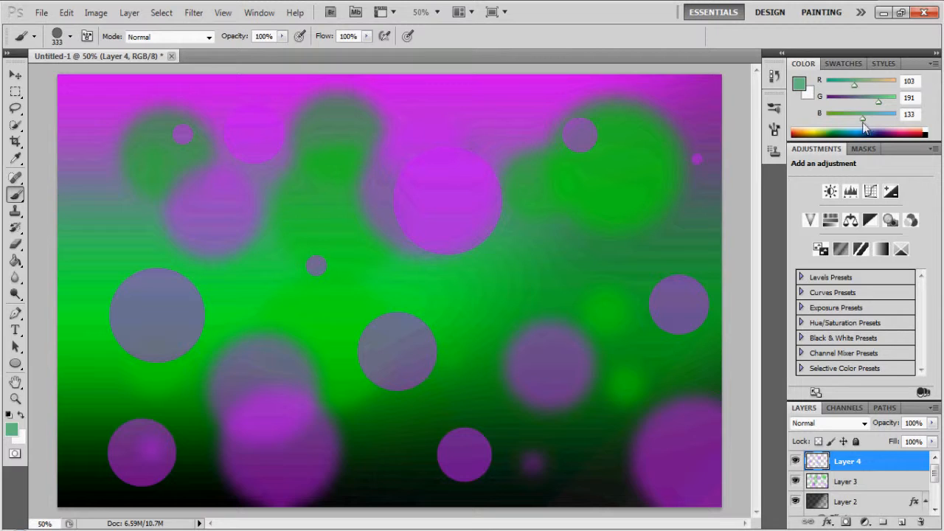
left_click(894, 97)
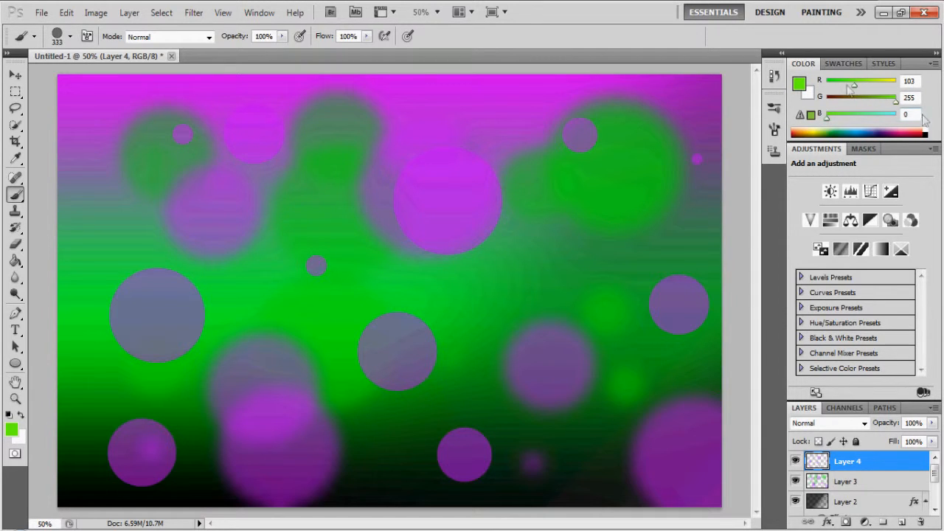
left_click_drag(900, 109, 891, 109)
left_click(551, 259)
left_click(589, 462)
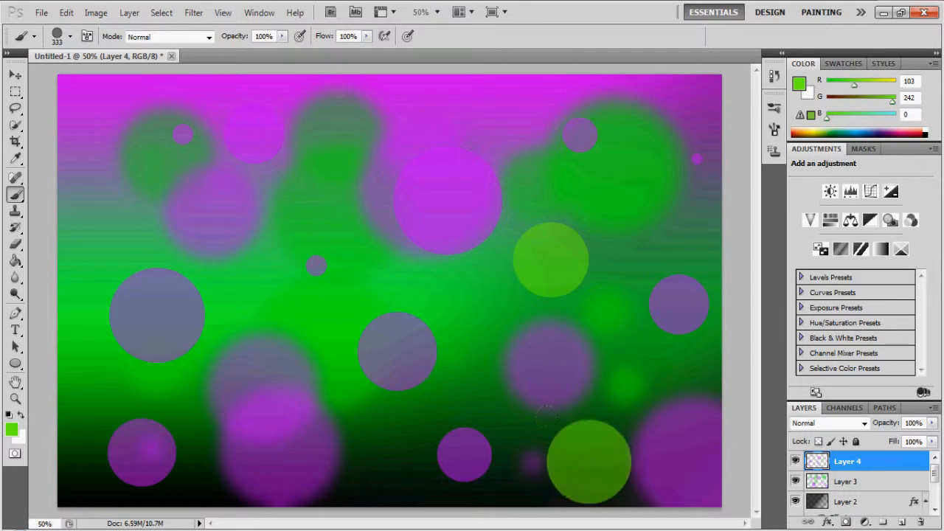
left_click(224, 242)
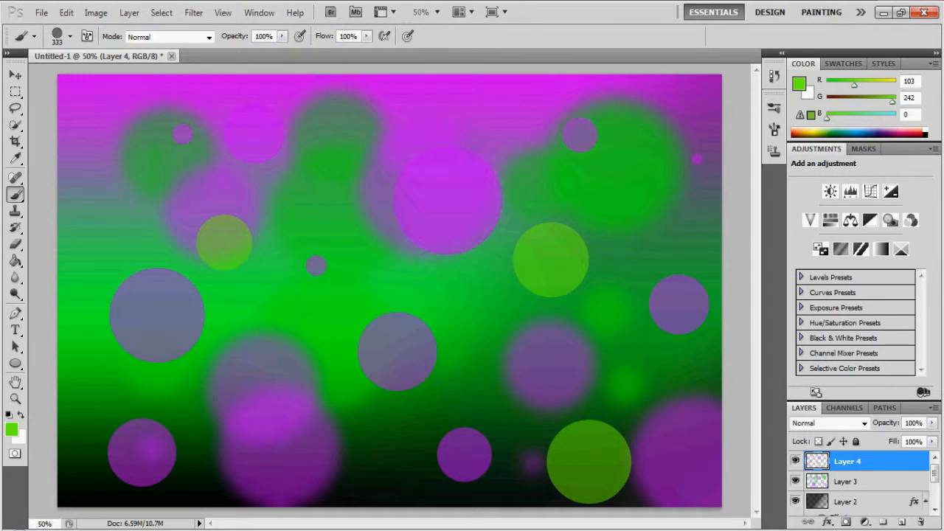
left_click(116, 200)
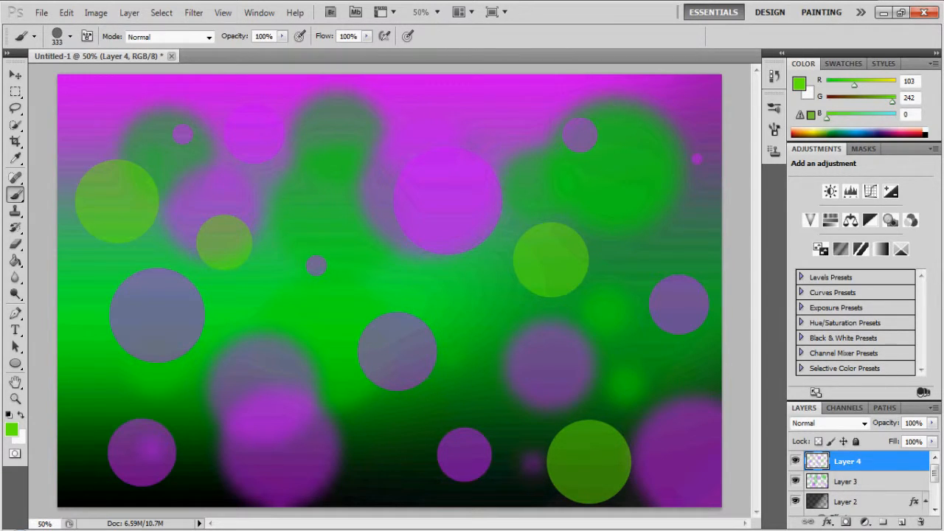
left_click(108, 395)
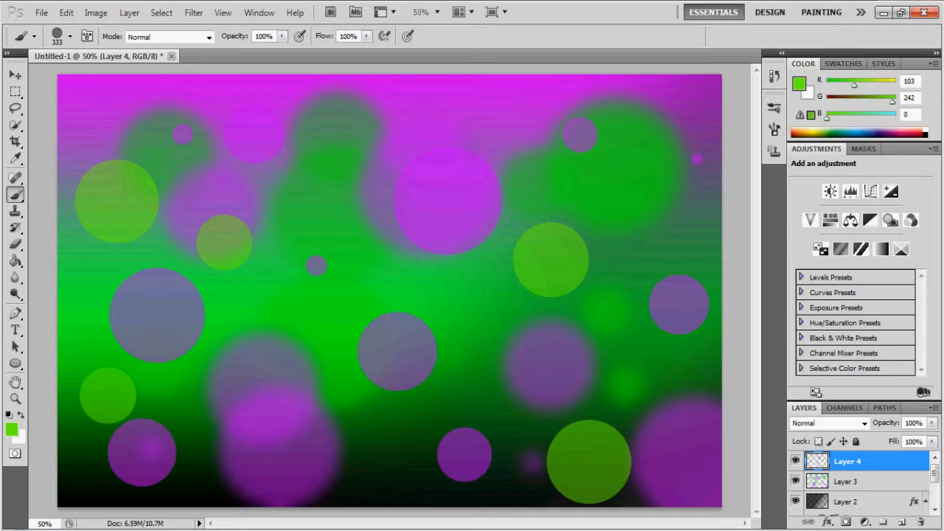
- Apply a slight Gaussian Blur to Layer 4, with a much smaller radius than the one used on Layer 3
left_click(194, 13)
mouse_move(281, 147)
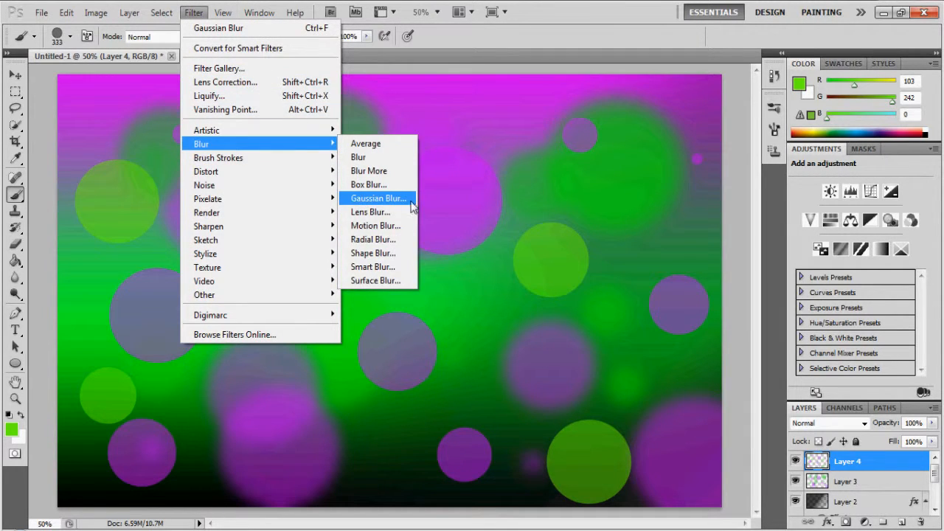
left_click(377, 198)
type("4")
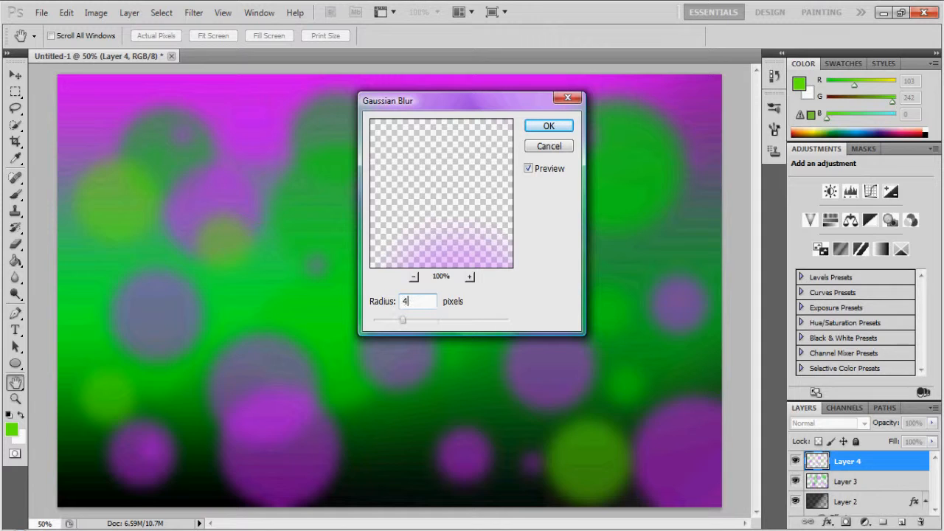
type("0")
key("BackSpace")
key("BackSpace")
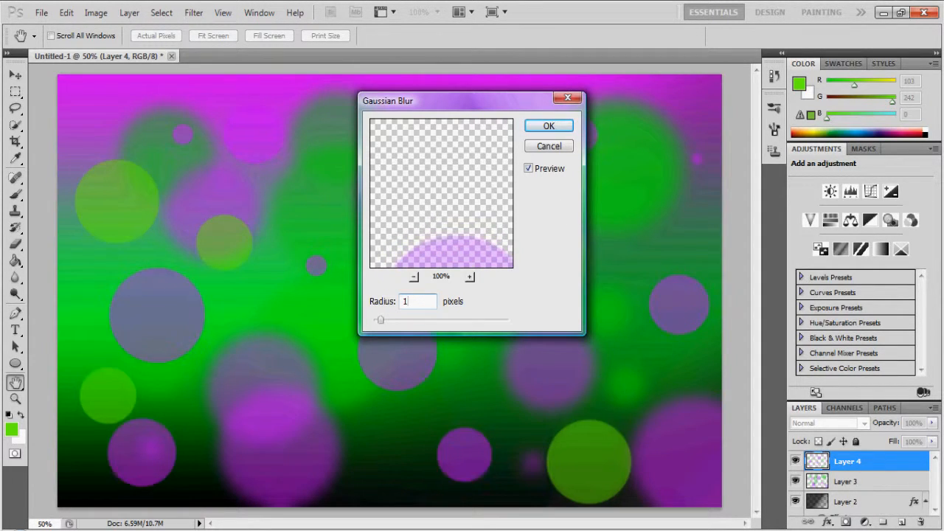
type("50")
key("BackSpace")
left_click(567, 128)
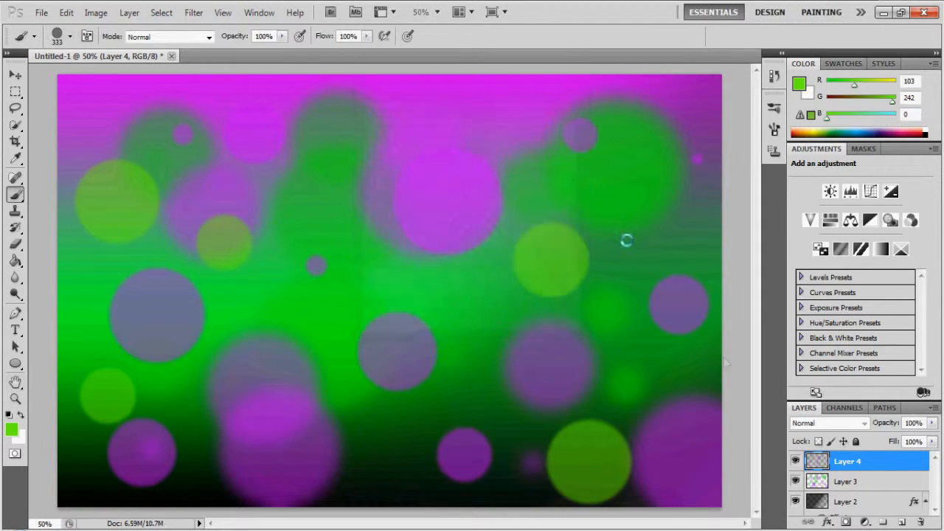
- Add a new layer above Layer 4 and set the brush size to 286 px
left_click(902, 522)
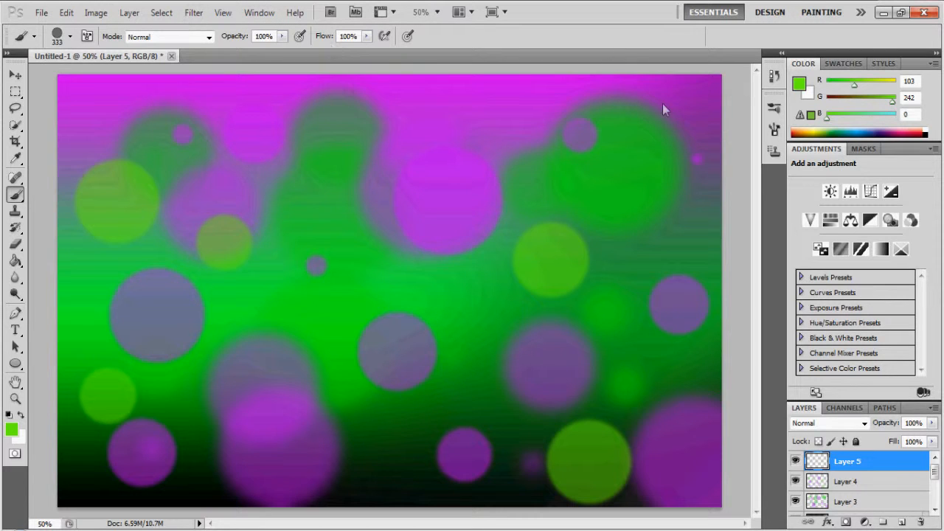
left_click(773, 129)
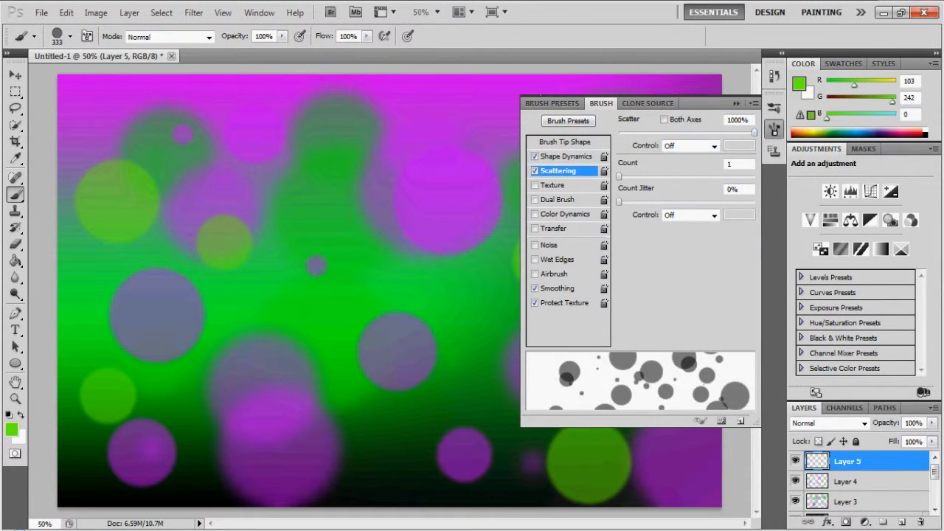
left_click(551, 103)
left_click_drag(622, 130, 618, 137)
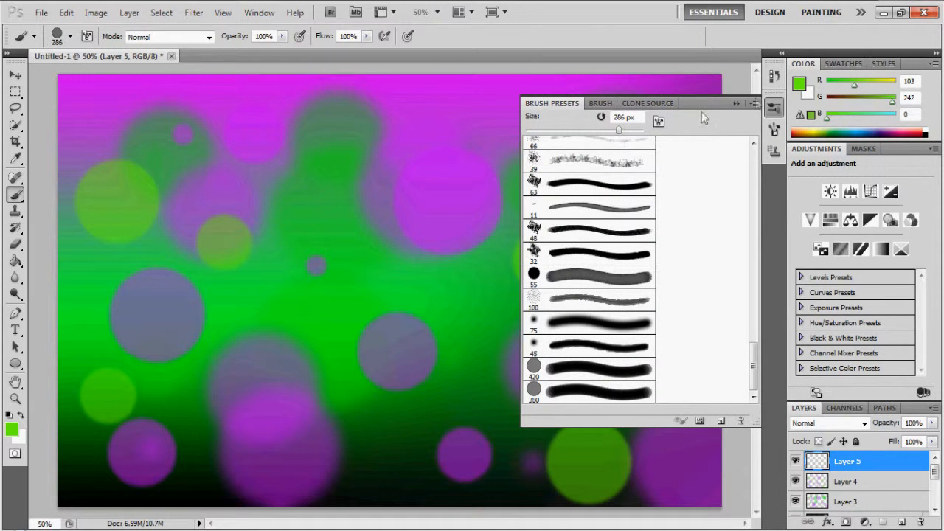
left_click(736, 103)
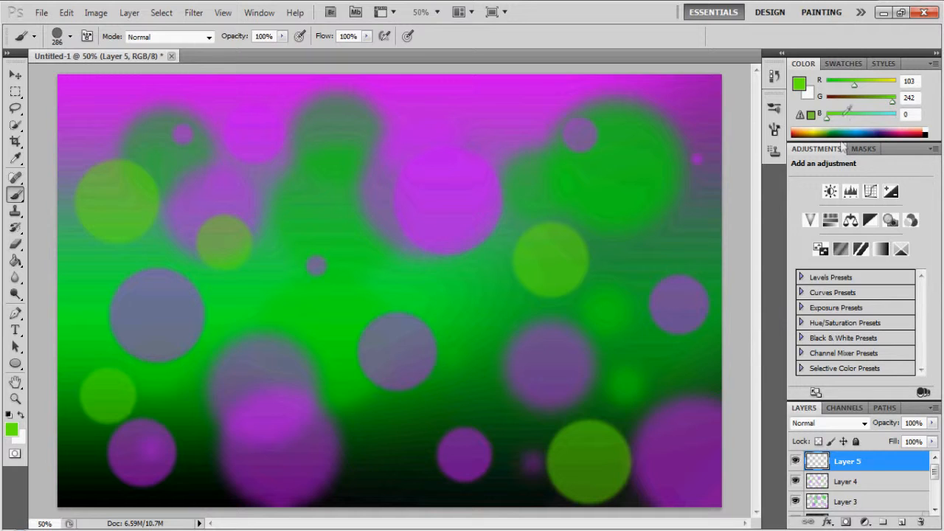
- Set the foreground colour to dark purple (RGB 142, 0, 181) and paint circles of varied sizes across the canvas on Layer 5
left_click(879, 132)
mouse_move(879, 130)
left_mouse_down()
mouse_move(889, 128)
mouse_move(901, 158)
mouse_move(890, 125)
mouse_move(865, 119)
mouse_move(876, 123)
left_mouse_up()
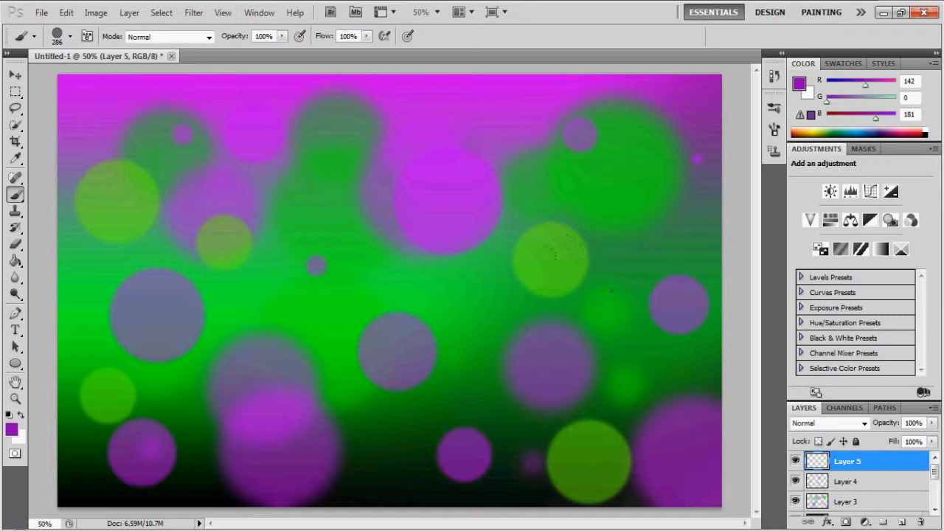
left_click(419, 303)
left_click(311, 245)
left_click(255, 140)
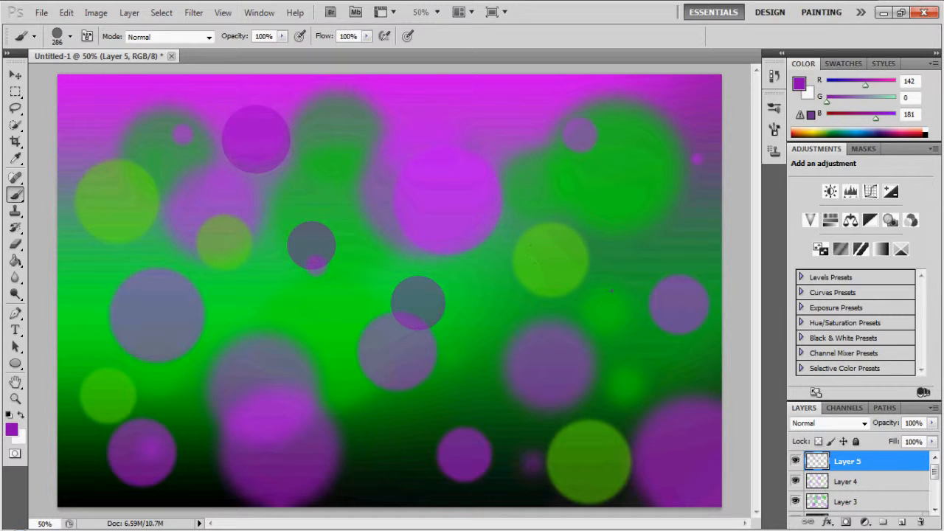
left_click(389, 445)
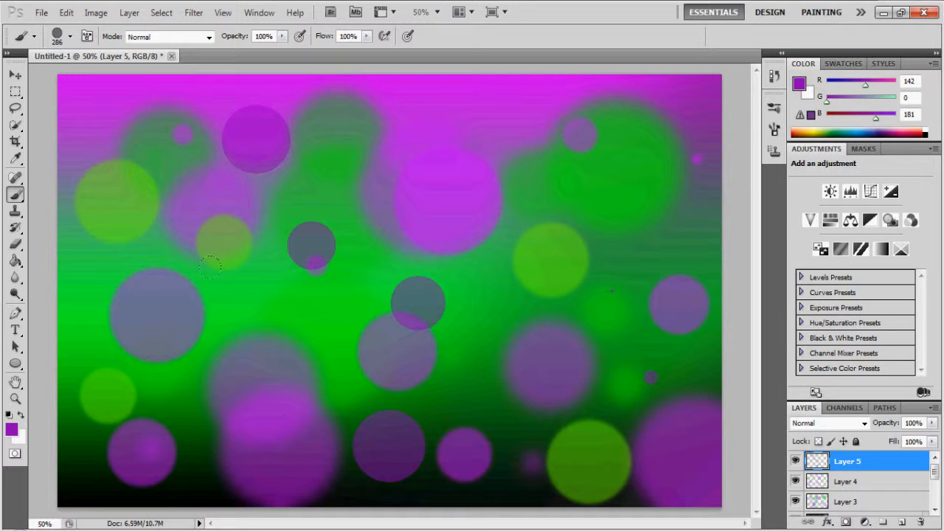
left_click(245, 277)
left_click(95, 297)
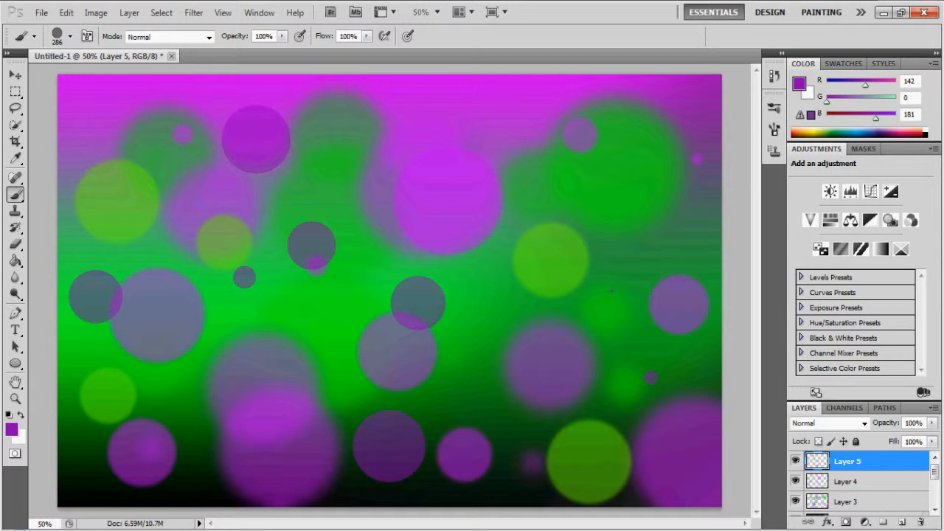
left_click(90, 469)
left_click(338, 179)
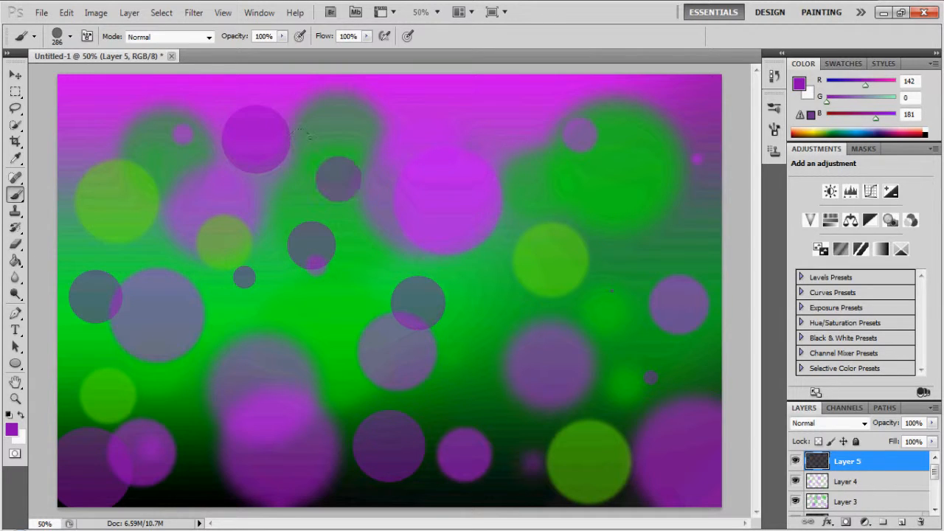
left_click(637, 228)
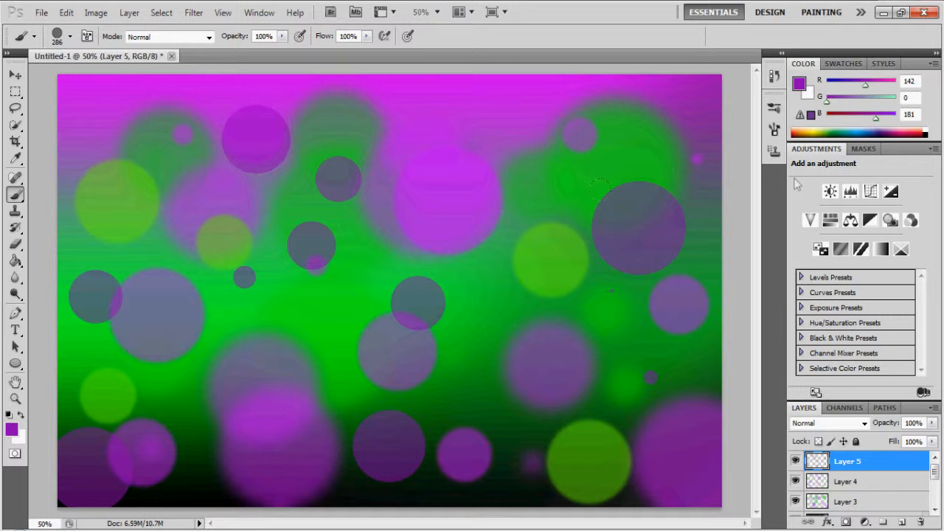
- Set the foreground colour to green (RGB 0, 232, 7) and paint six circles among the purple ones on Layer 5
left_click(845, 129)
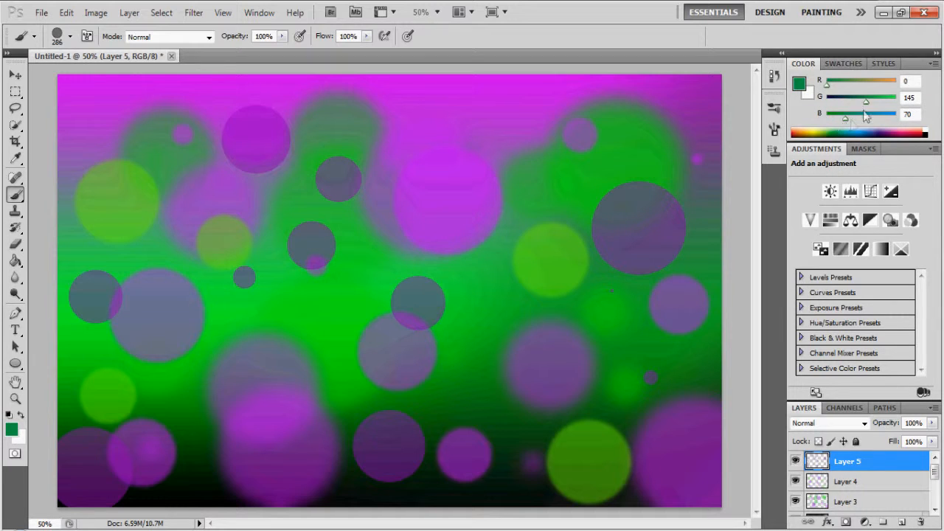
key("BackSpace")
left_click_drag(869, 104, 892, 115)
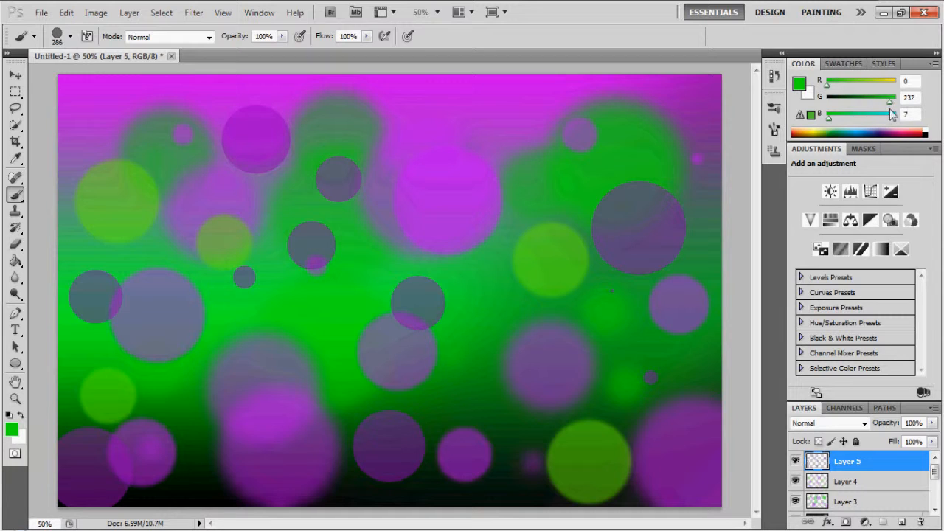
left_click(505, 337)
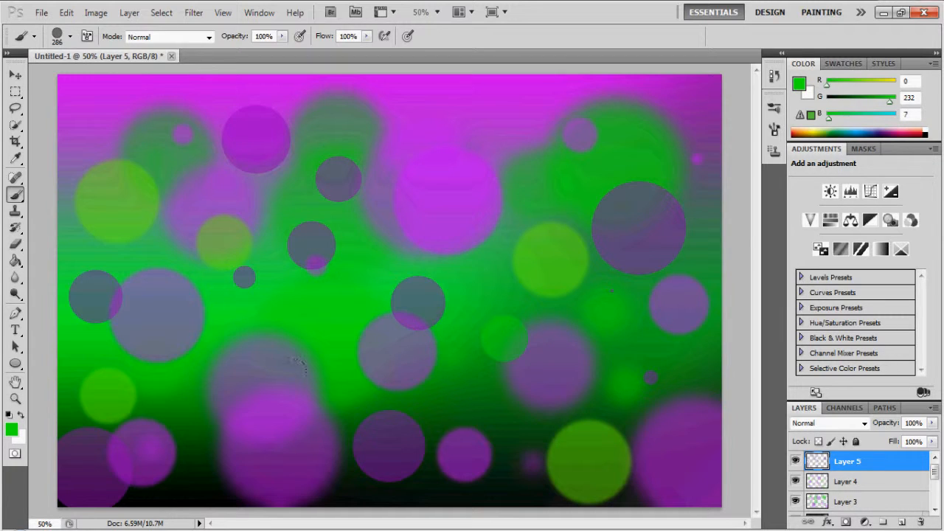
left_click(280, 408)
left_click(443, 147)
left_click(509, 115)
left_click(639, 144)
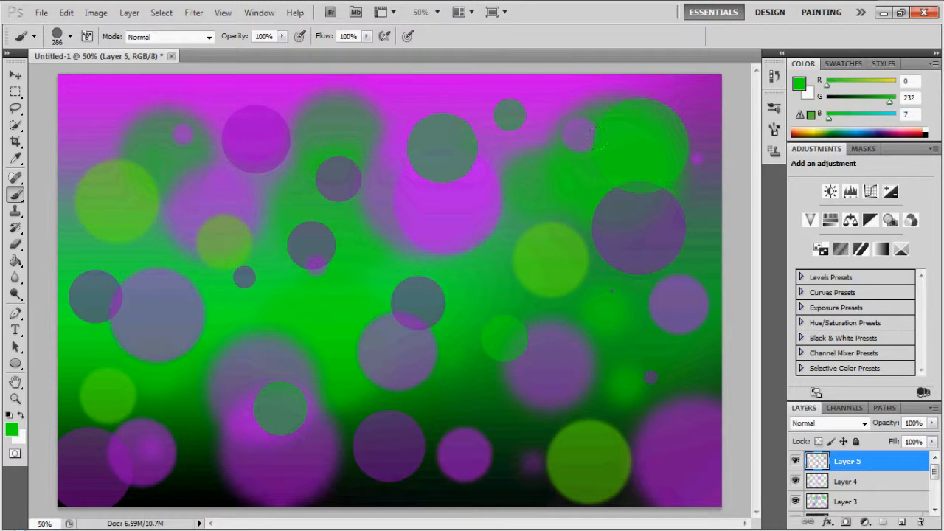
left_click(275, 404)
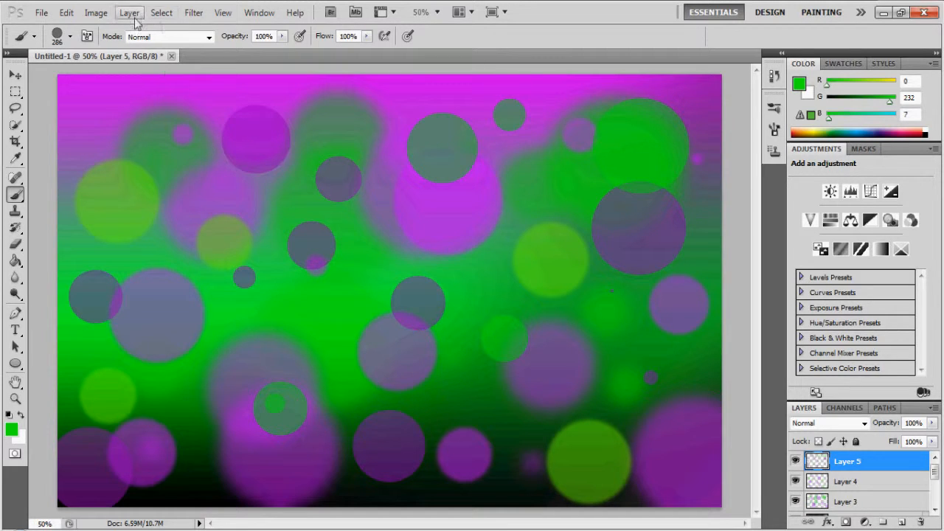
- Apply a Gaussian Blur with a 1-pixel radius to Layer 5
left_click(194, 13)
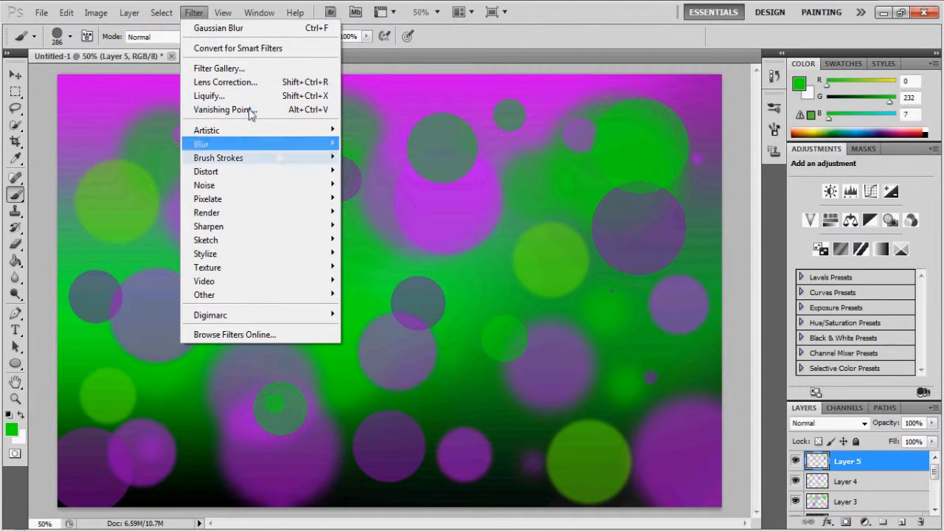
mouse_move(295, 157)
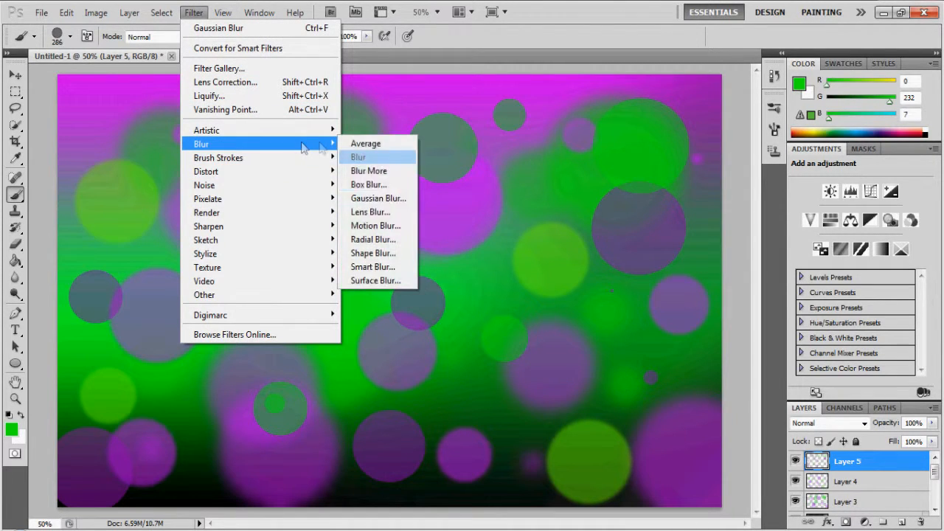
left_click(385, 196)
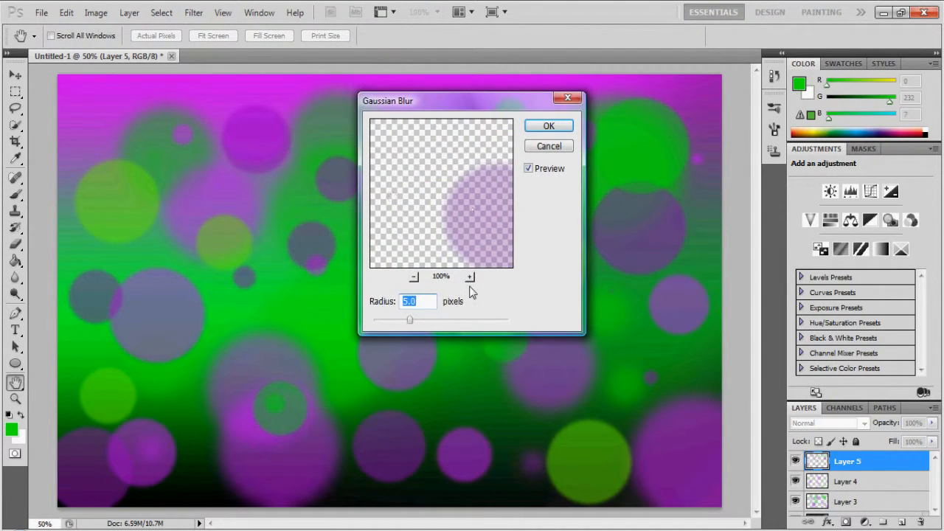
type("1")
key("Return")
key("b")
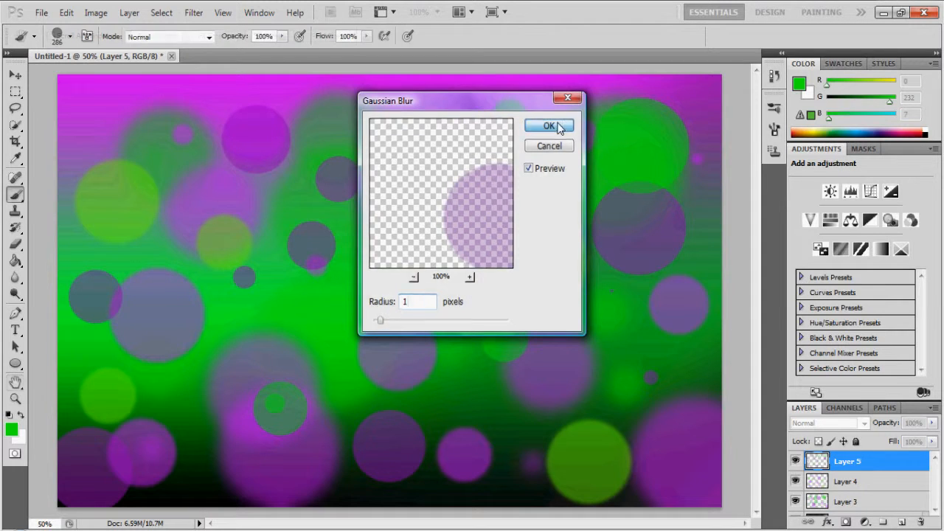